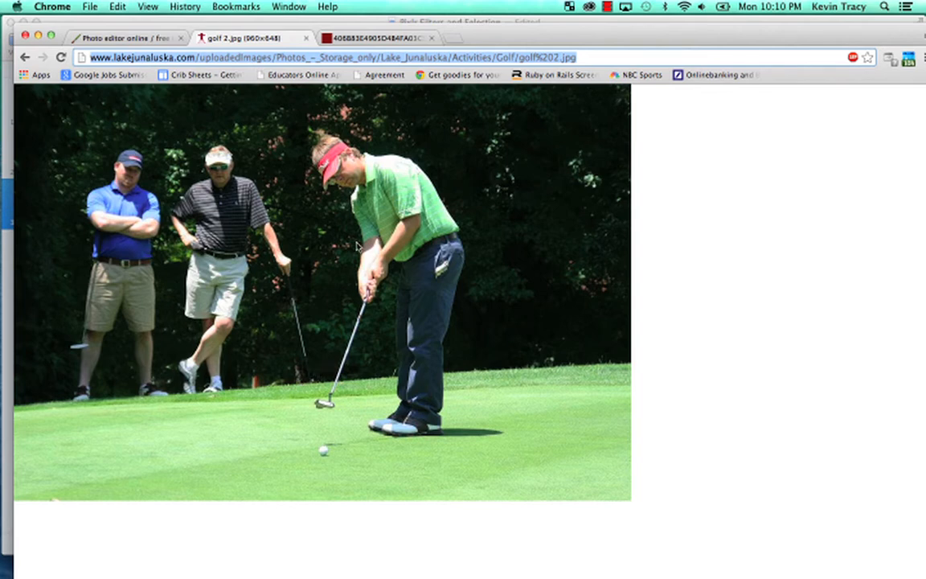
# Step: Copy the web address of the golf 2.jpg photo and open the image from that URL in the Pixlr editor
pyautogui.click(361, 39)
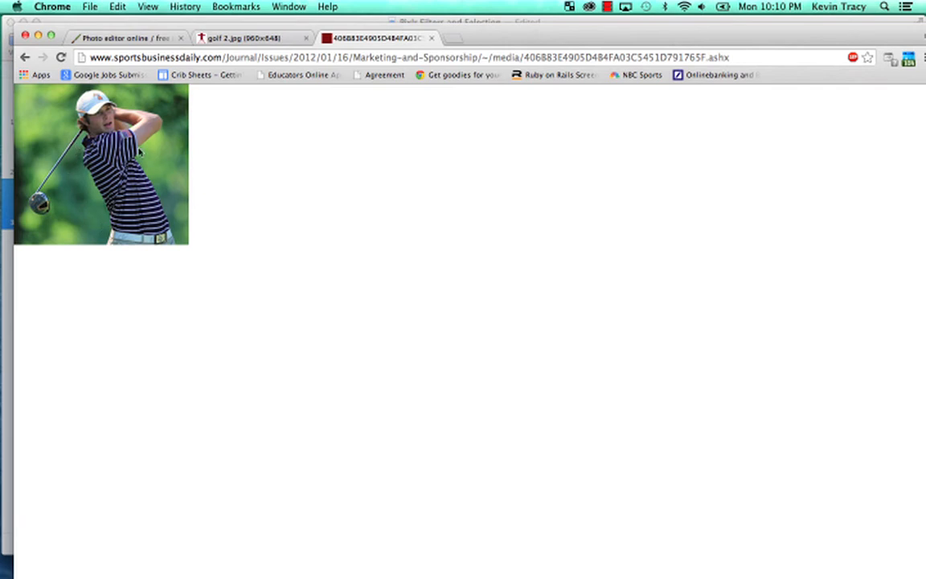
pyautogui.click(261, 38)
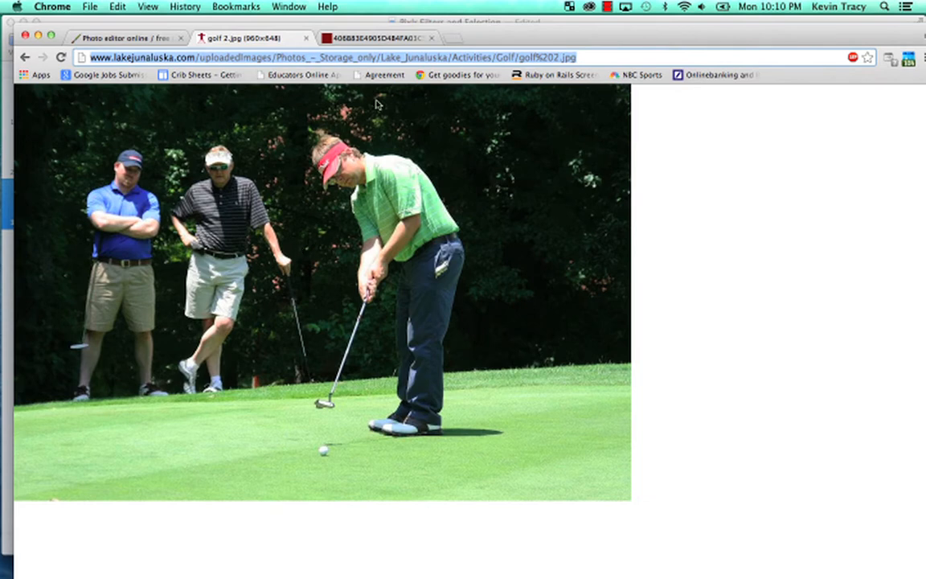
pyautogui.press('super+c')
pyautogui.click(122, 40)
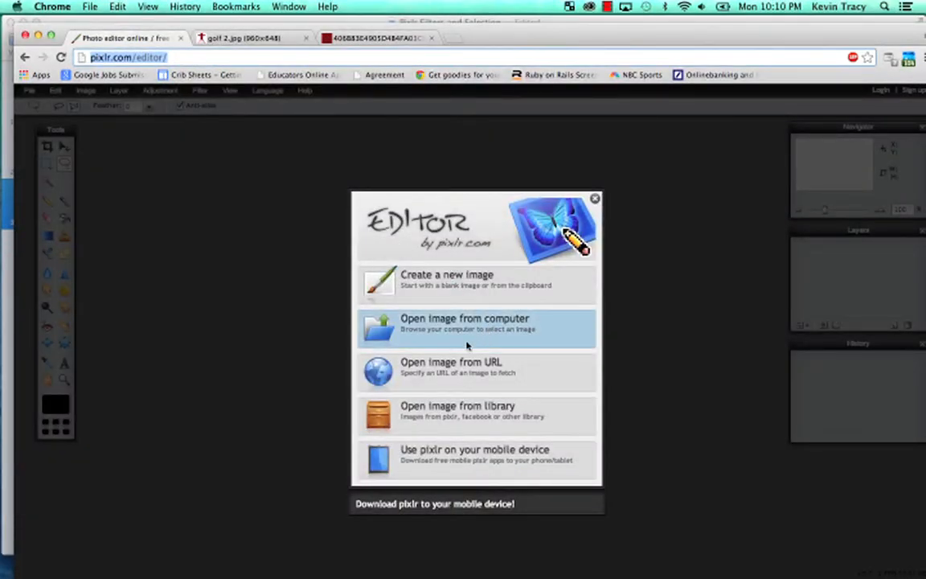
pyautogui.click(442, 364)
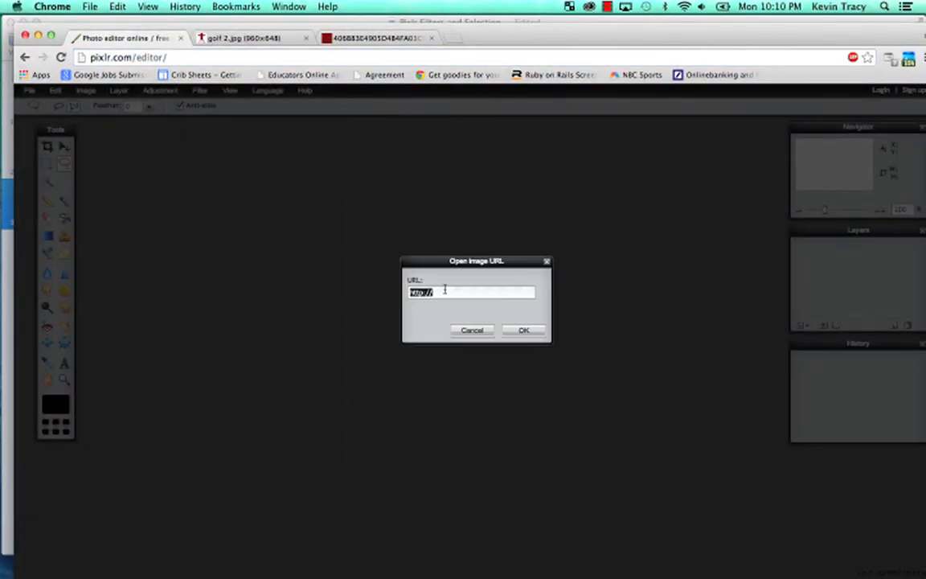
pyautogui.press('super+v')
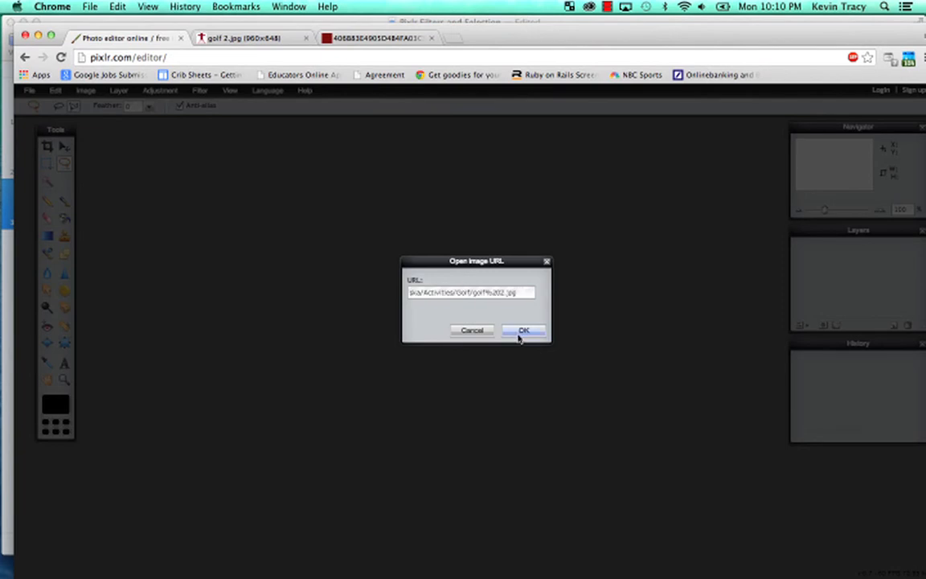
pyautogui.click(519, 335)
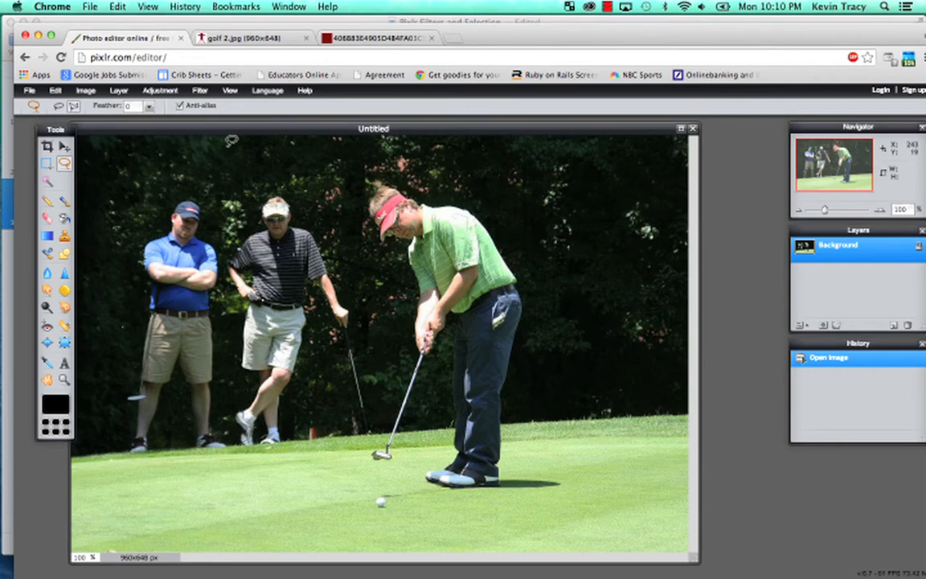
# Step: Try the Blur filter on the whole photo and revert to the originally opened image
pyautogui.click(199, 91)
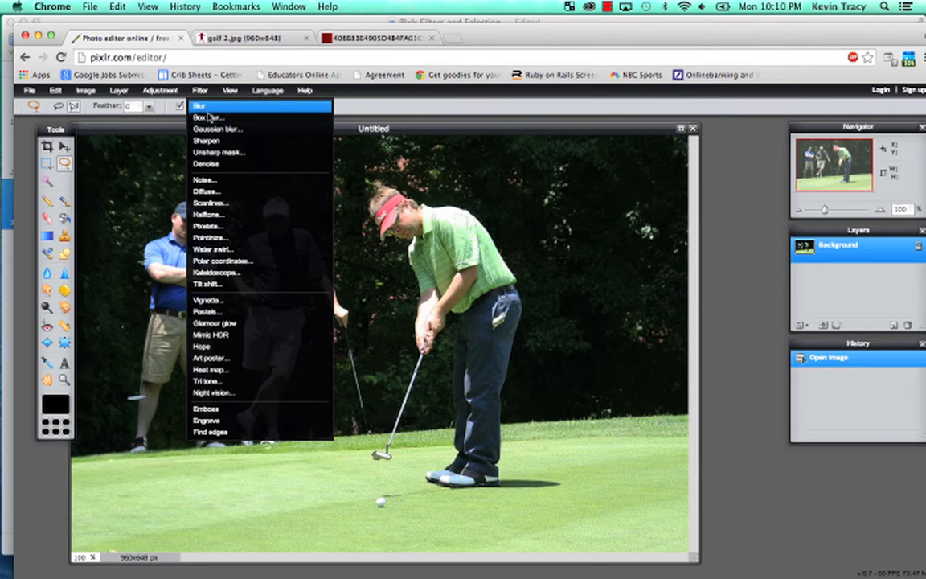
pyautogui.click(201, 105)
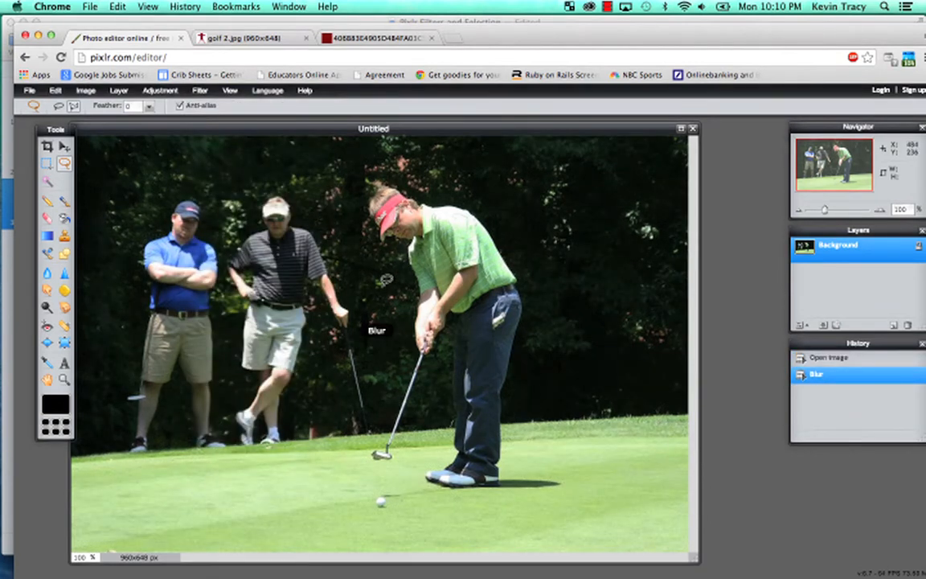
pyautogui.click(825, 359)
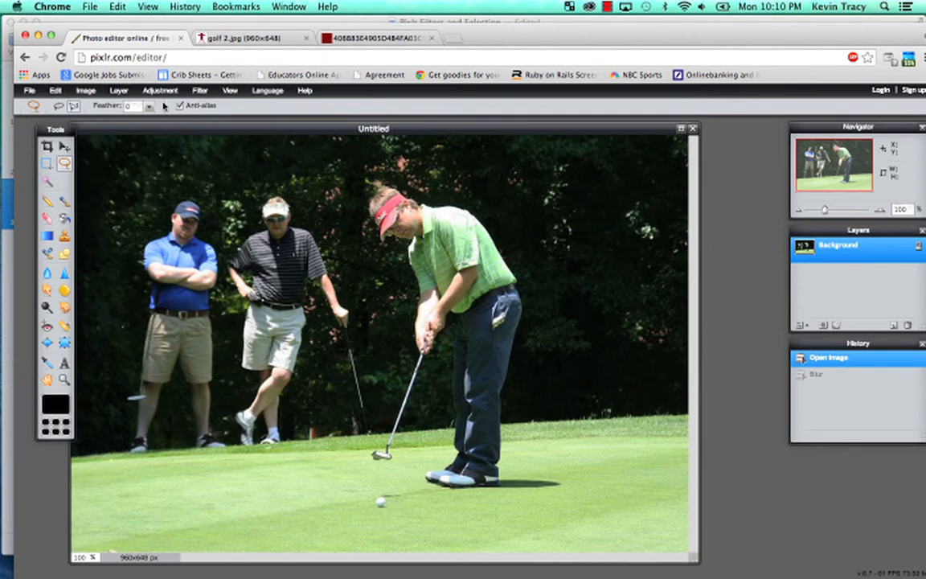
# Step: Preview the Box blur filter on the photo with the amount set to 3, and cancel it
pyautogui.click(200, 90)
pyautogui.click(206, 118)
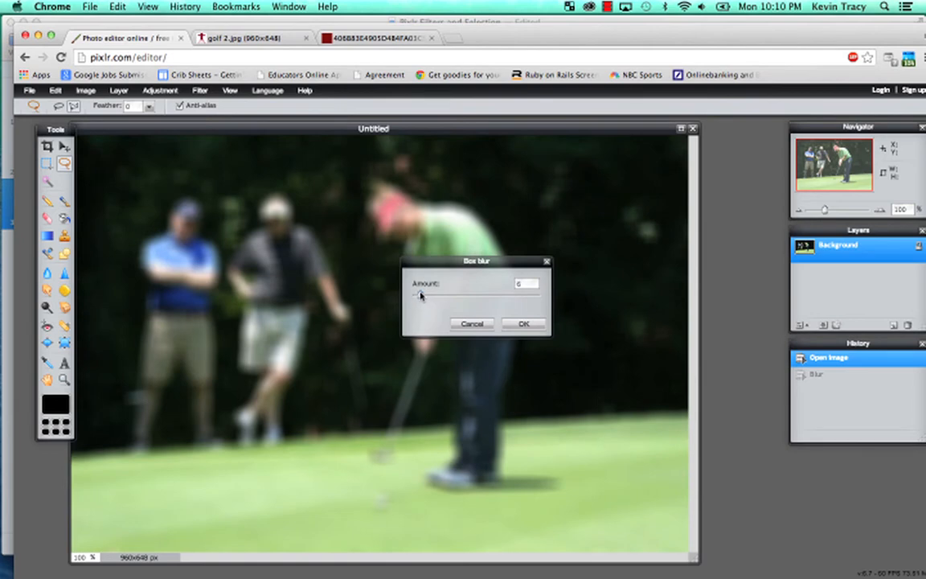
pyautogui.moveTo(419, 296)
pyautogui.mouseDown()
pyautogui.moveTo(412, 296)
pyautogui.moveTo(476, 295)
pyautogui.moveTo(416, 295)
pyautogui.mouseUp()
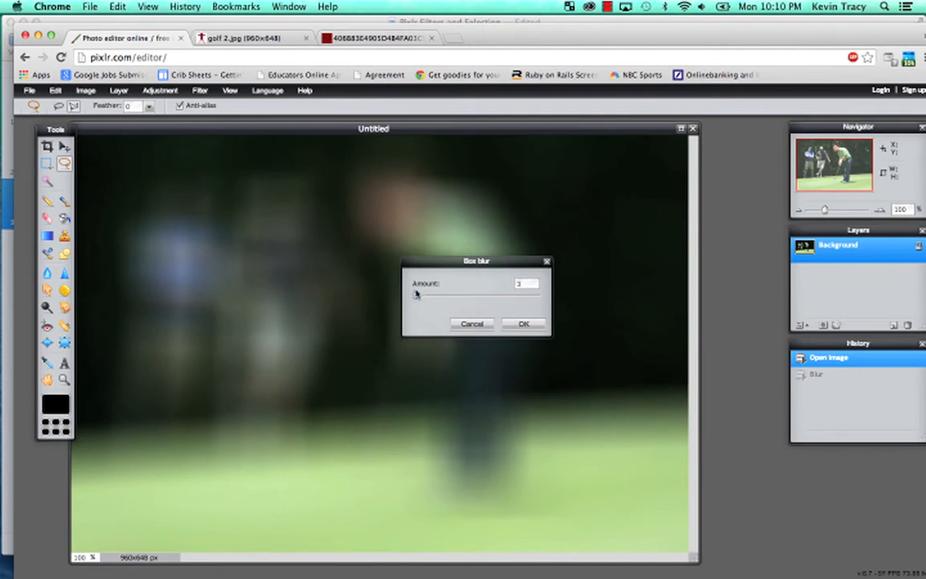
pyautogui.click(468, 324)
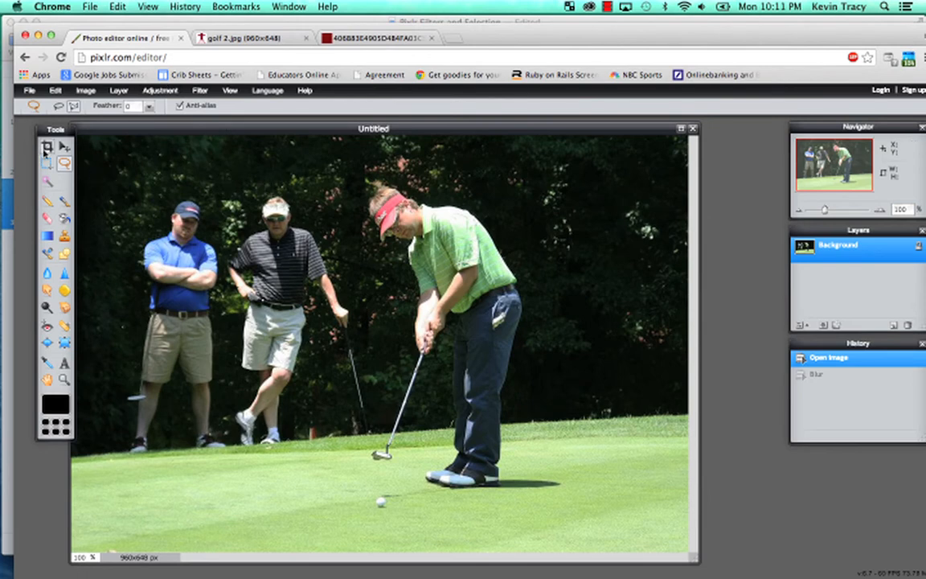
# Step: Try cropping the photo to an area about 345 × 600 px around the putting golfer, and undo the crop
pyautogui.click(47, 147)
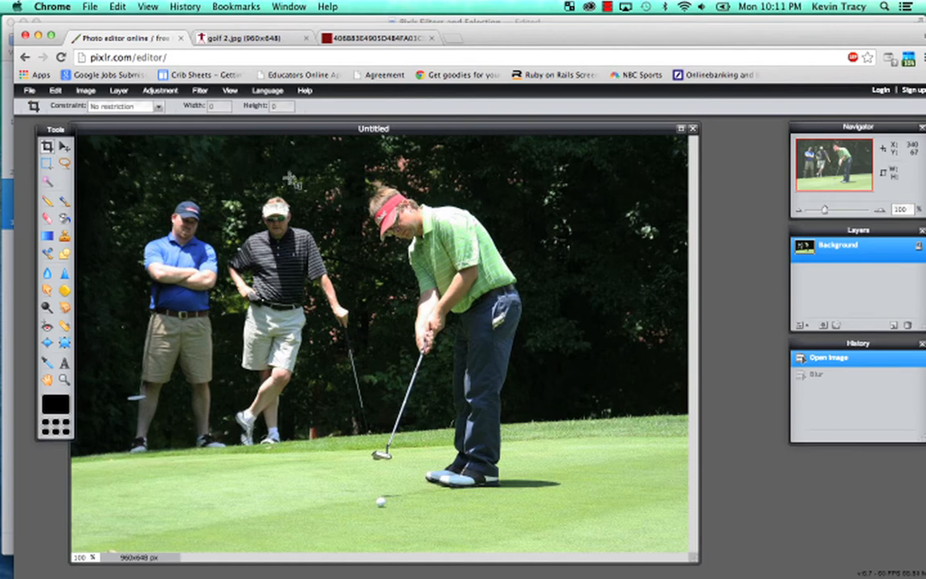
pyautogui.moveTo(350, 137); pyautogui.dragTo(571, 522)
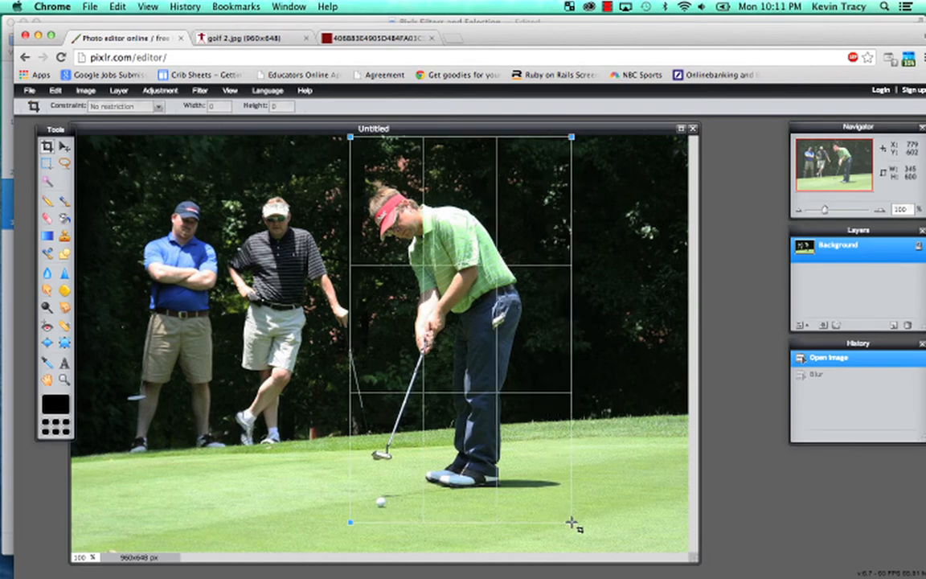
pyautogui.press('Return')
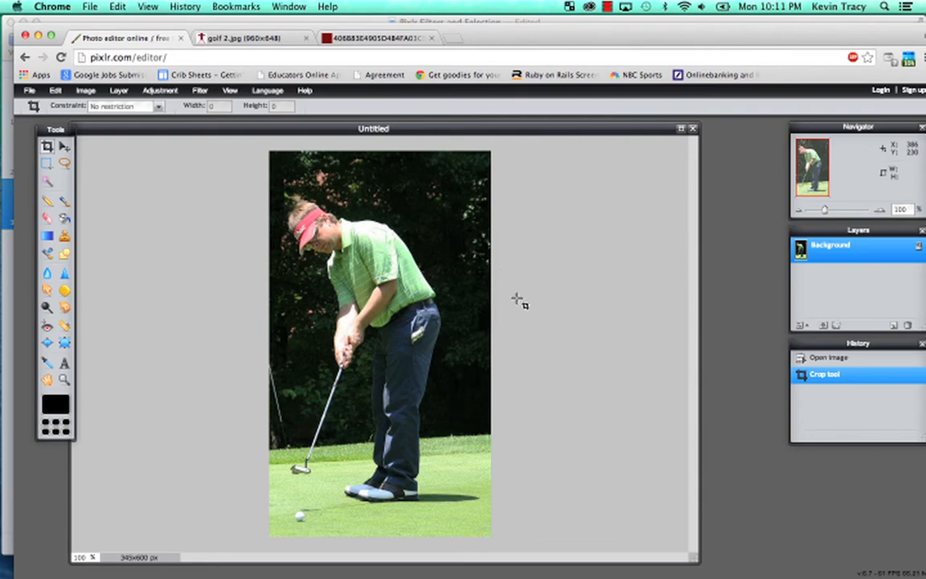
pyautogui.press('super+z')
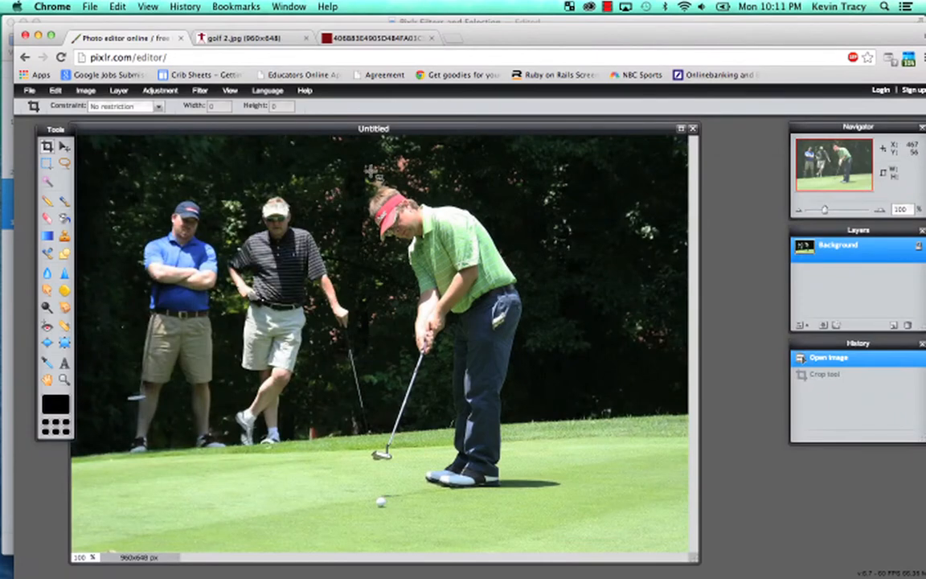
# Step: Crop the photo to about 306 × 628 px around the putting golfer, extending the crop area down to the image's lower edge
pyautogui.moveTo(346, 148); pyautogui.dragTo(544, 525)
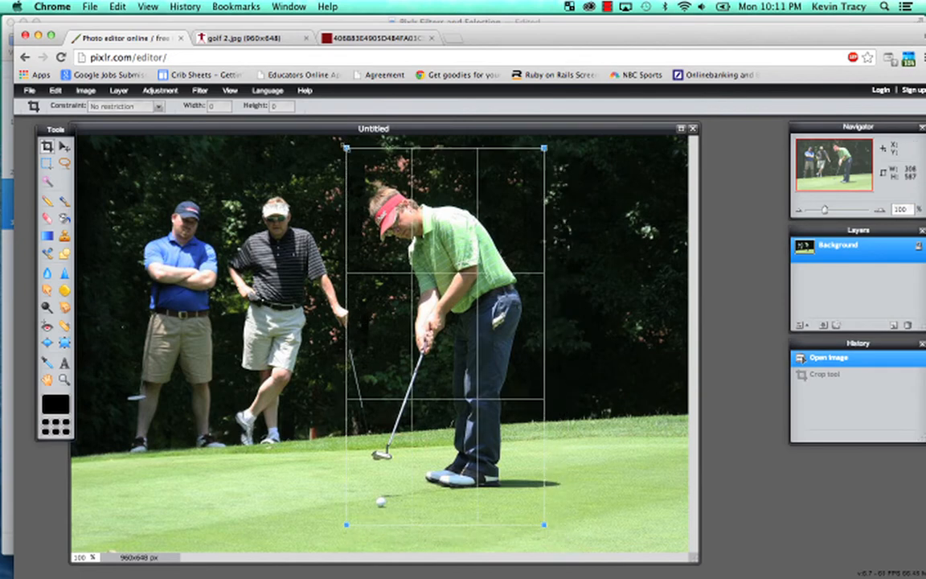
pyautogui.moveTo(345, 148); pyautogui.dragTo(348, 148)
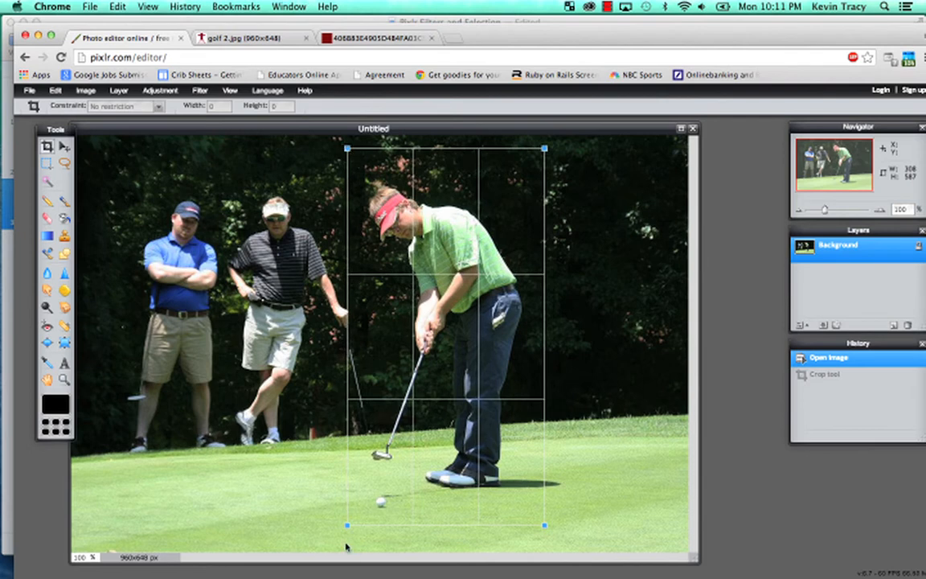
pyautogui.moveTo(347, 527); pyautogui.dragTo(348, 554)
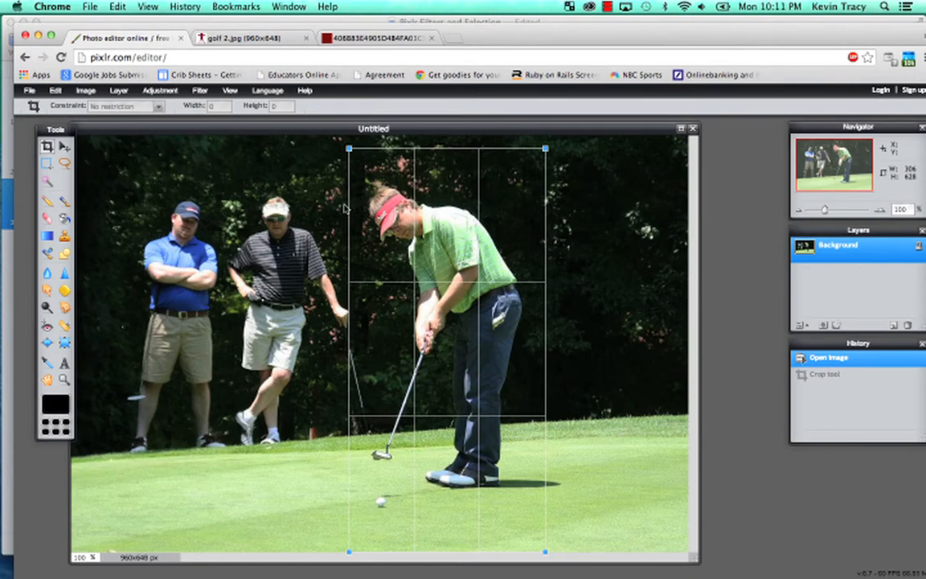
pyautogui.press('Return')
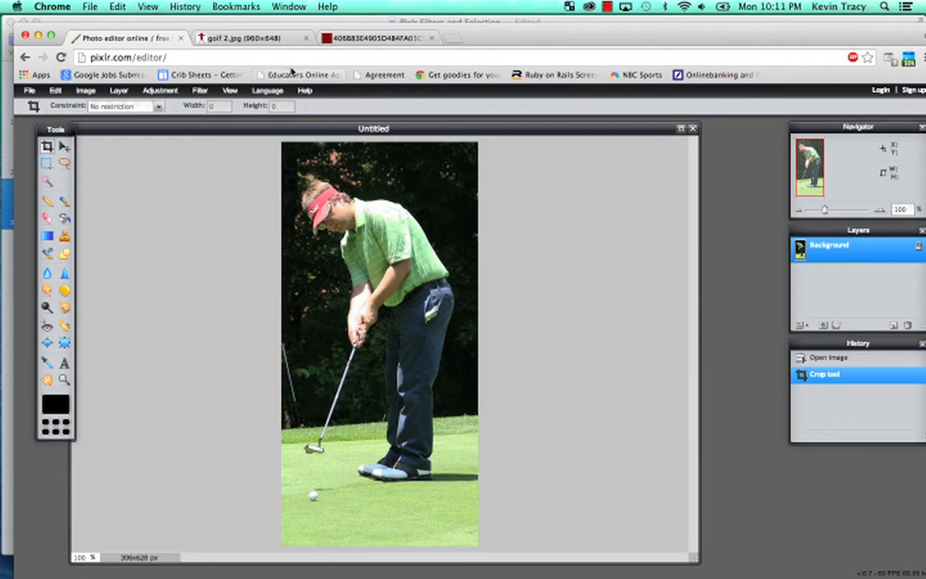
# Step: Try a rectangular marquee about 245 × 385 px over the golfer, and an elliptical one about 197 × 119 px around his shoes
pyautogui.click(364, 39)
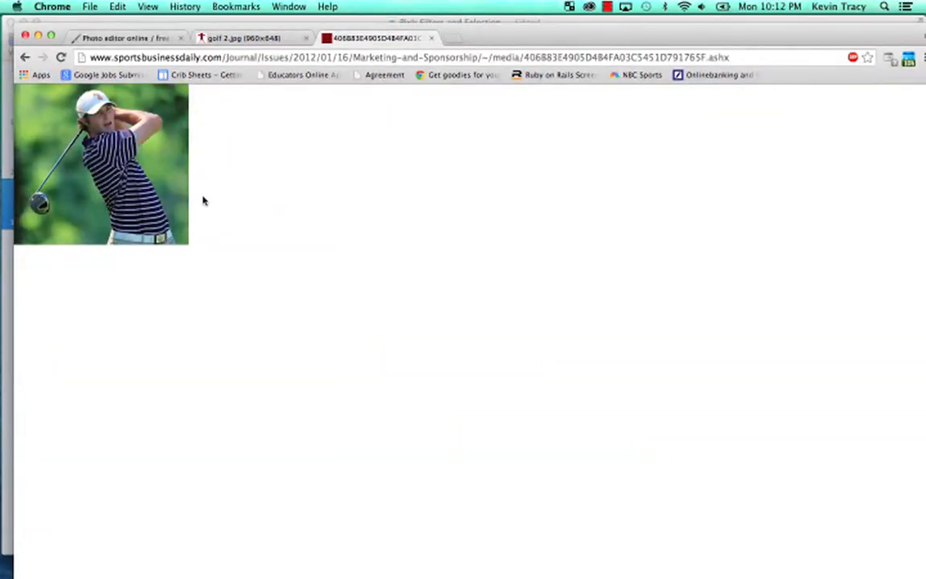
pyautogui.click(122, 38)
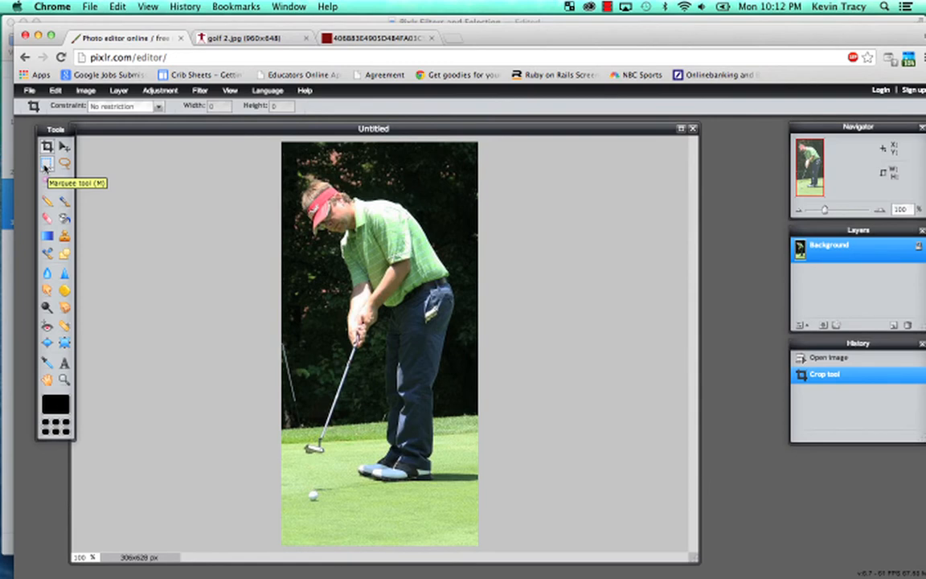
pyautogui.click(47, 164)
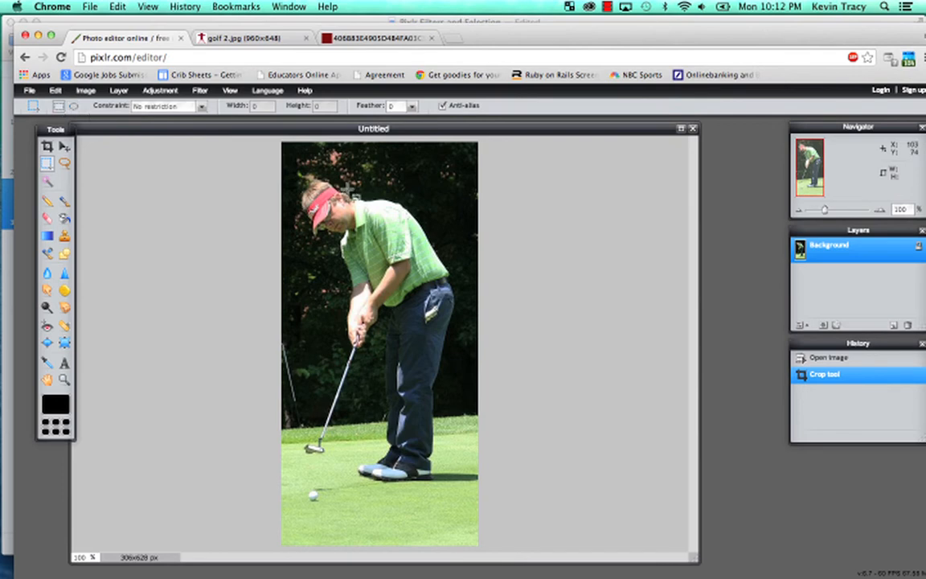
pyautogui.moveTo(288, 161); pyautogui.dragTo(446, 409)
pyautogui.click(73, 105)
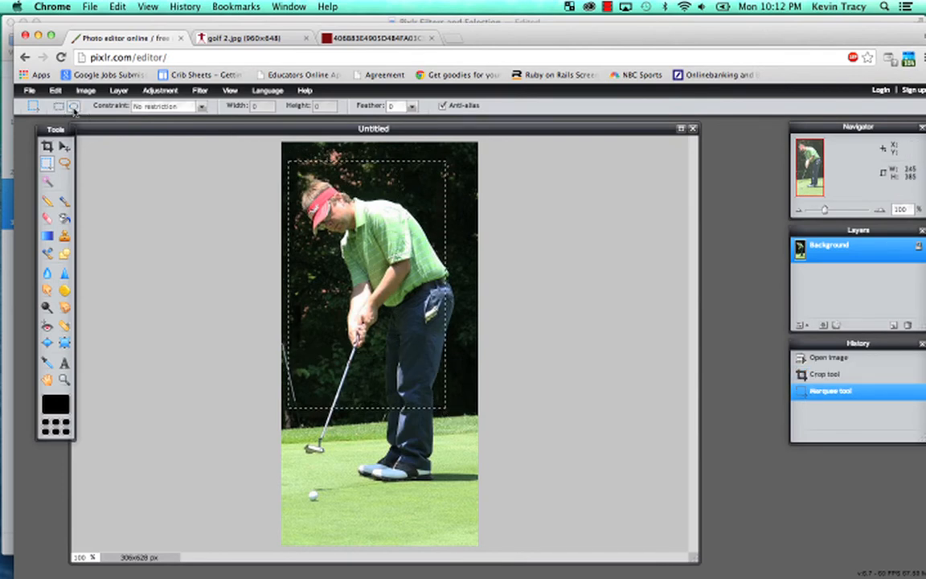
pyautogui.moveTo(309, 421); pyautogui.dragTo(447, 501)
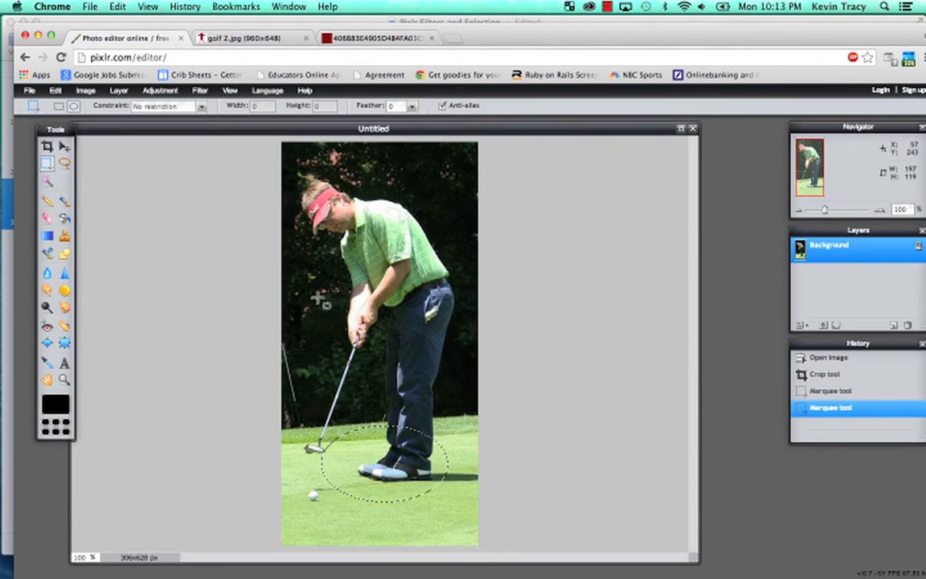
# Step: Set the Wand tool's tolerance to 10 and select the golfer's dark blue trousers, adding a second sampled shade to the selection
pyautogui.click(46, 183)
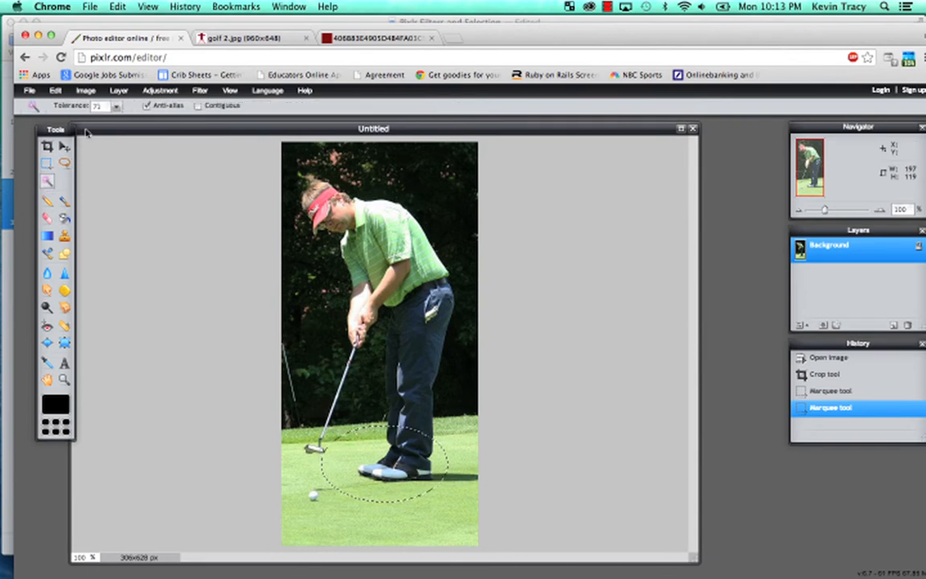
pyautogui.click(116, 107)
pyautogui.moveTo(75, 119); pyautogui.dragTo(57, 119)
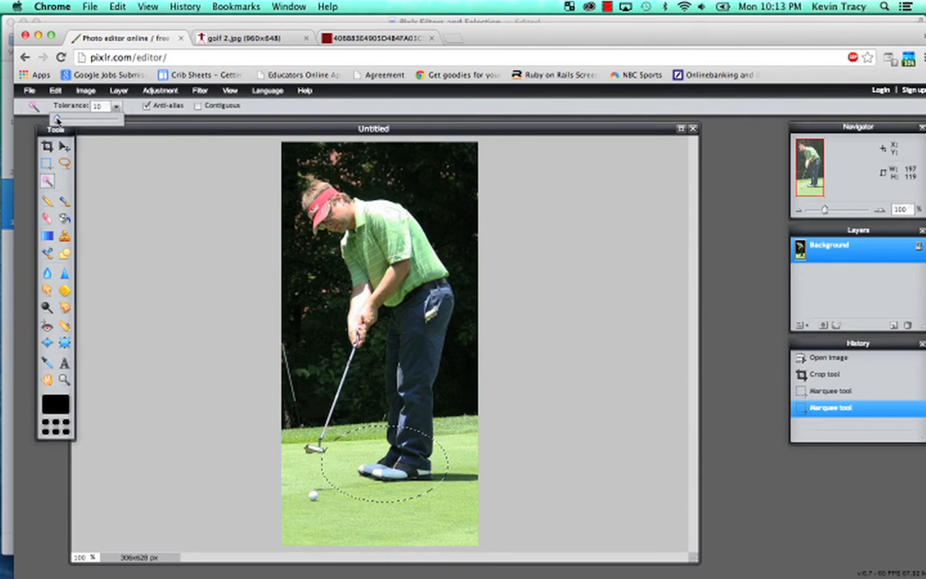
pyautogui.click(443, 297)
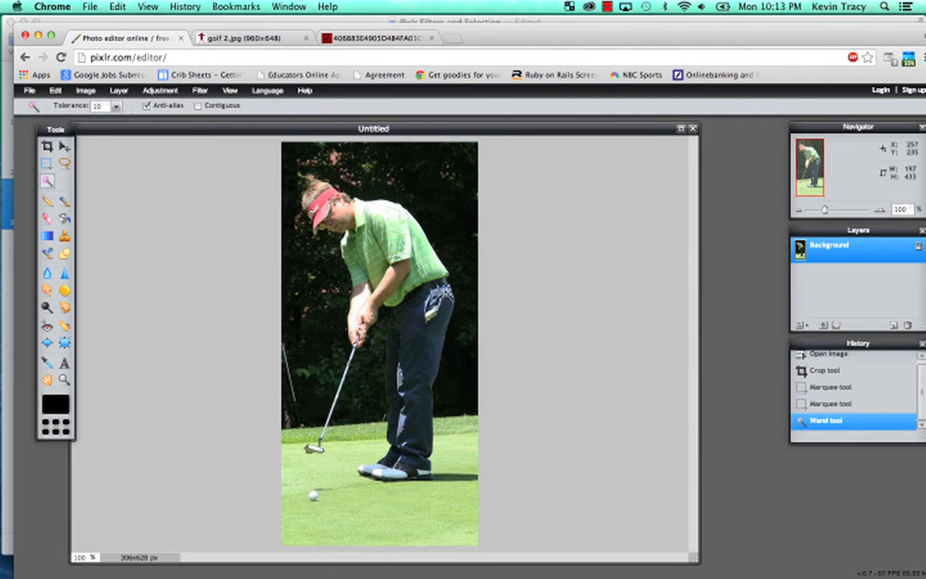
pyautogui.keyDown('shift'); pyautogui.click(432, 389); pyautogui.keyUp('shift')
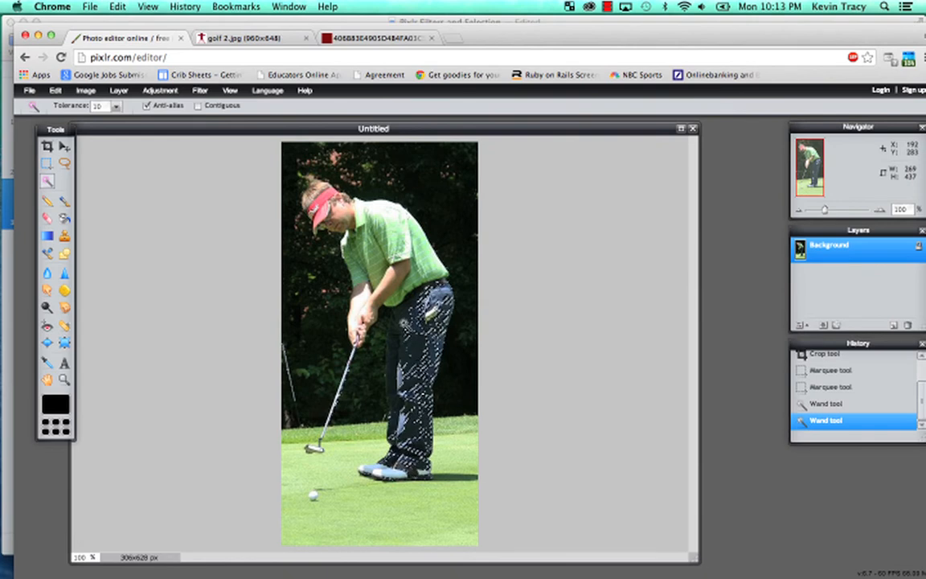
# Step: Turn on Contiguous for the wand and reselect a connected patch on the upper leg of the trousers
pyautogui.click(199, 106)
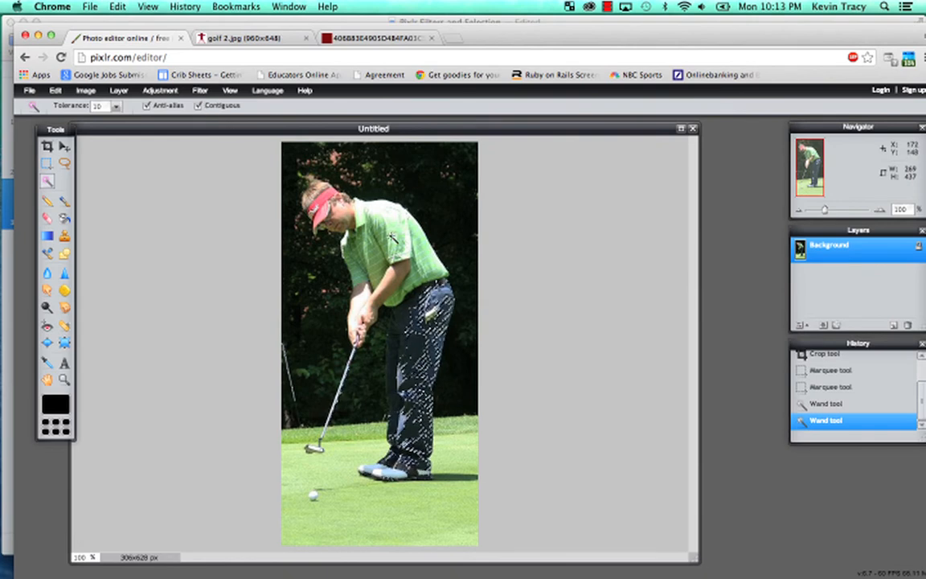
pyautogui.click(418, 343)
pyautogui.click(439, 329)
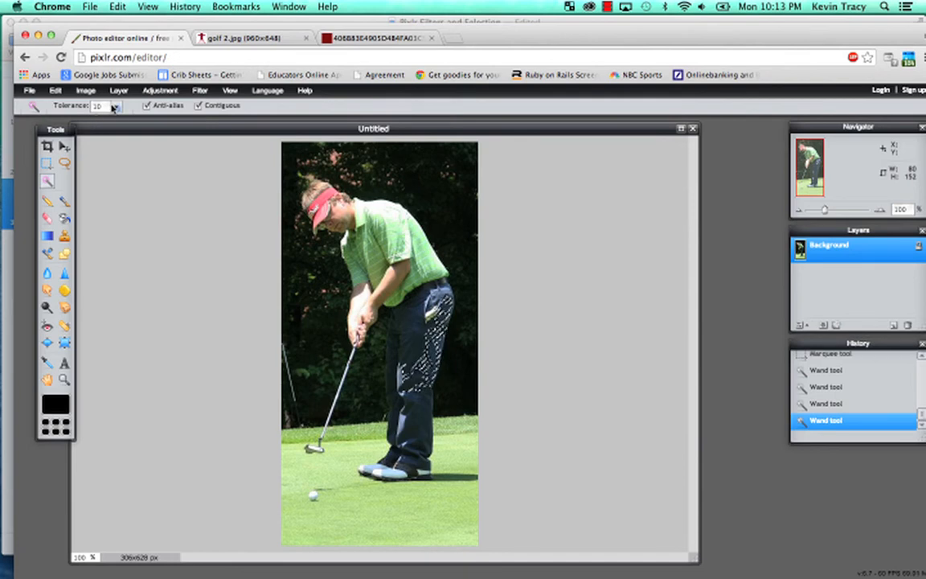
# Step: Set the wand's tolerance to 56 and select the golfer's green shirt
pyautogui.click(116, 106)
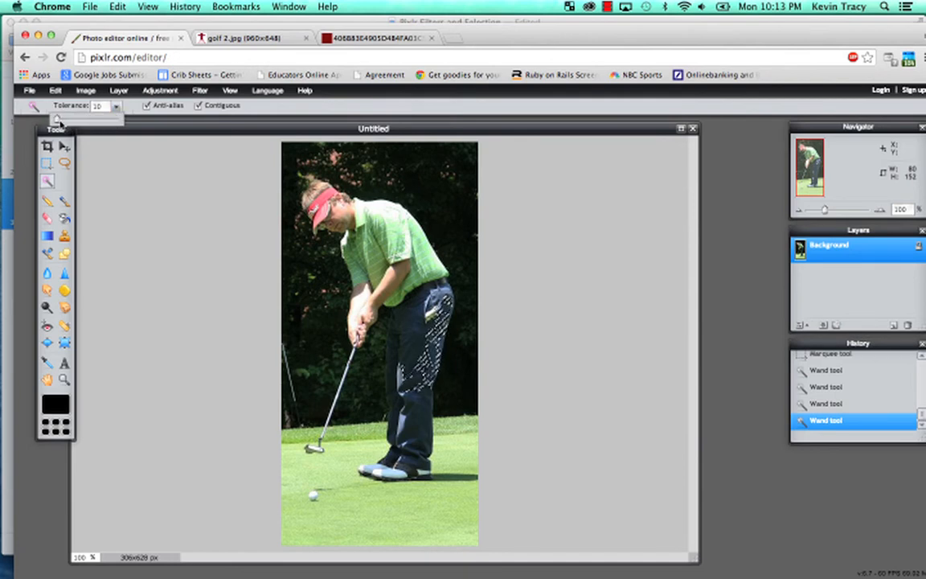
pyautogui.moveTo(57, 118); pyautogui.dragTo(67, 119)
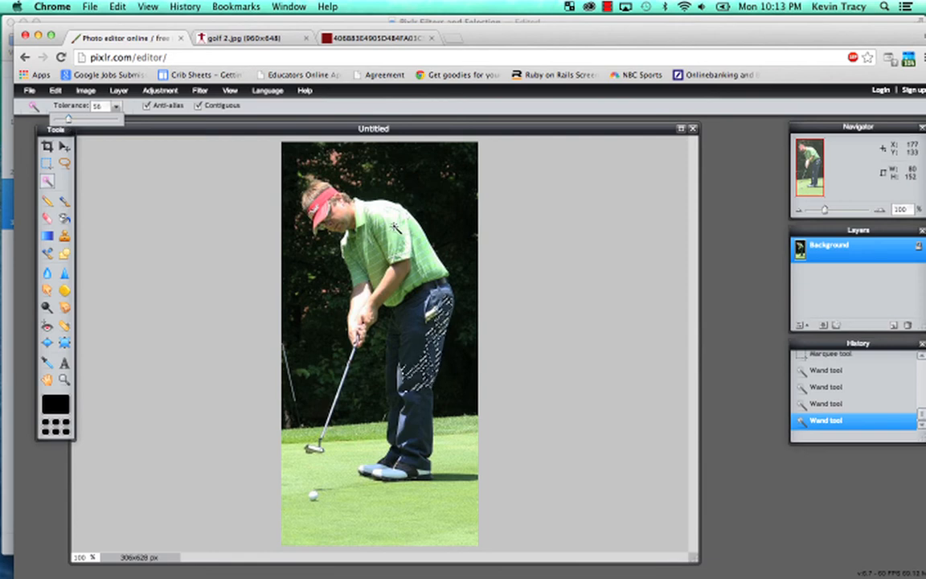
pyautogui.click(396, 228)
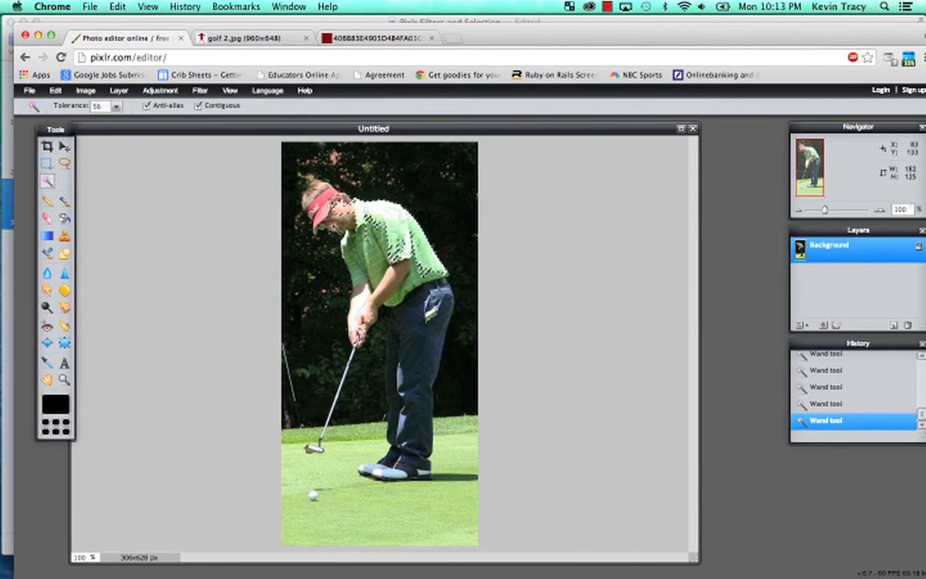
# Step: Set the wand's tolerance to 0 and sample the golfer's green shirt
pyautogui.click(115, 106)
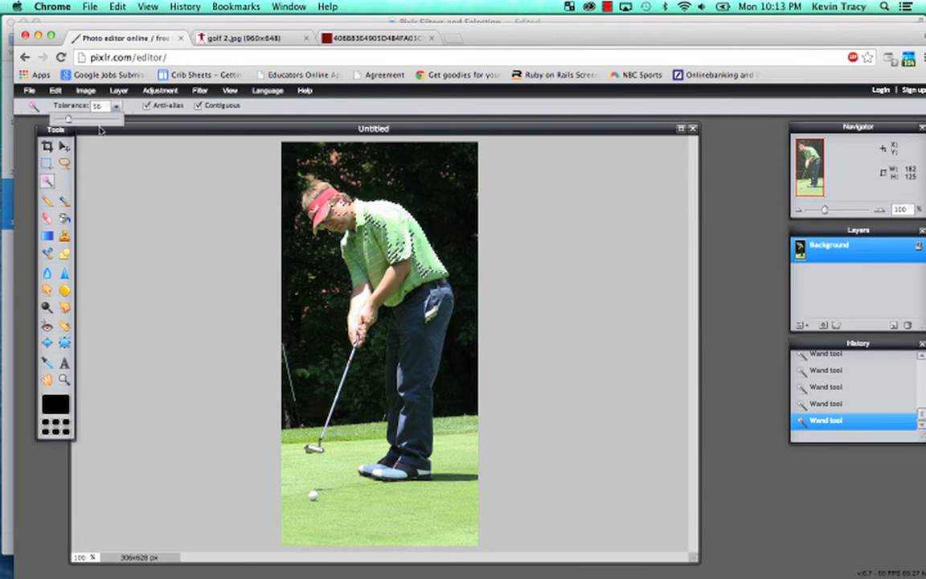
pyautogui.moveTo(85, 119); pyautogui.dragTo(54, 119)
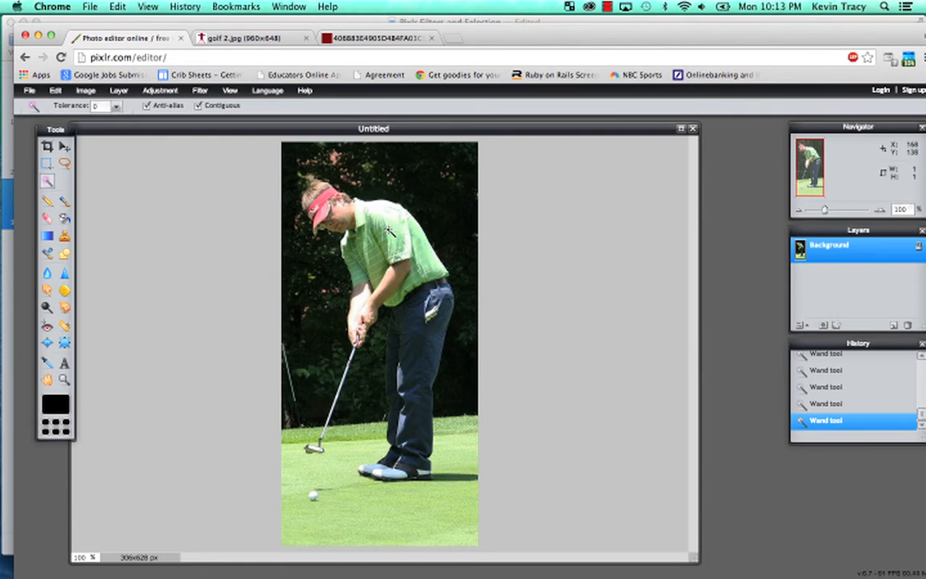
# Step: Set the wand's tolerance to 66 and try selecting the putting green, followed by the dark background behind the golfer
pyautogui.click(116, 106)
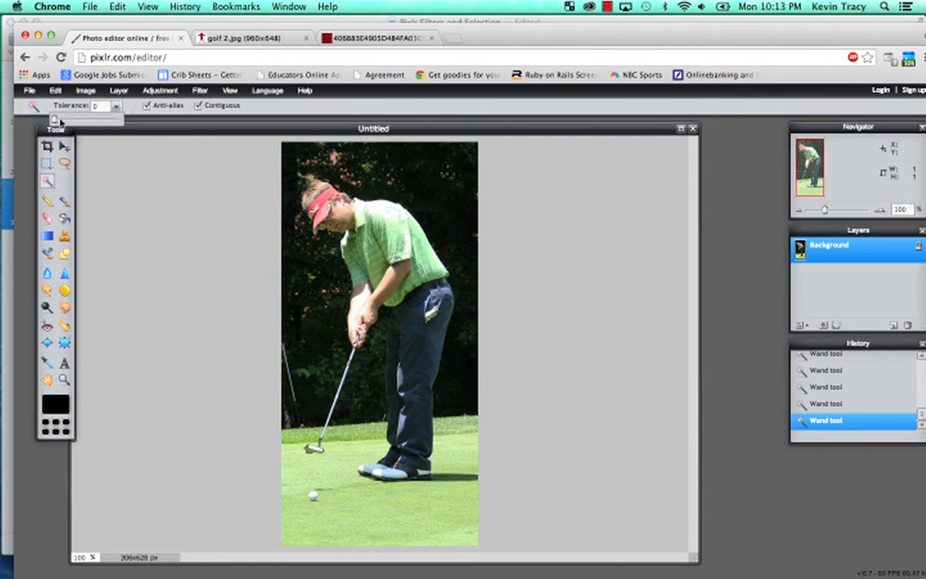
pyautogui.moveTo(55, 119); pyautogui.dragTo(69, 119)
pyautogui.click(359, 498)
pyautogui.click(466, 473)
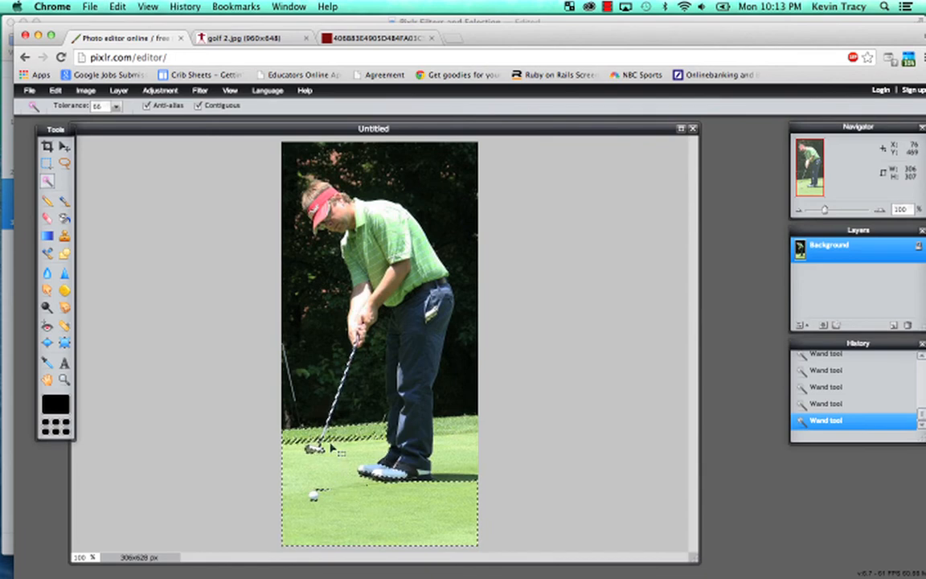
pyautogui.click(352, 368)
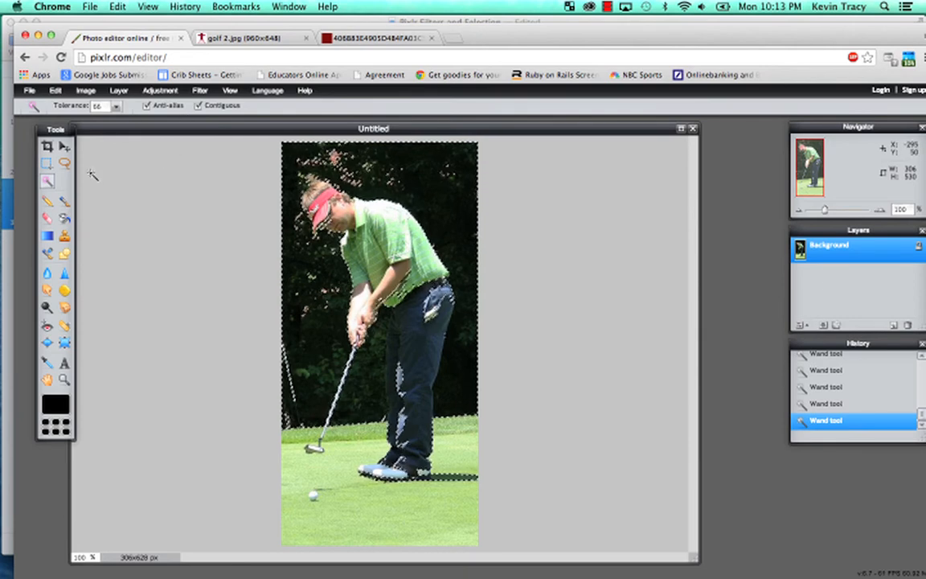
# Step: Switch to the Lasso tool and clear the wand selection
pyautogui.click(65, 164)
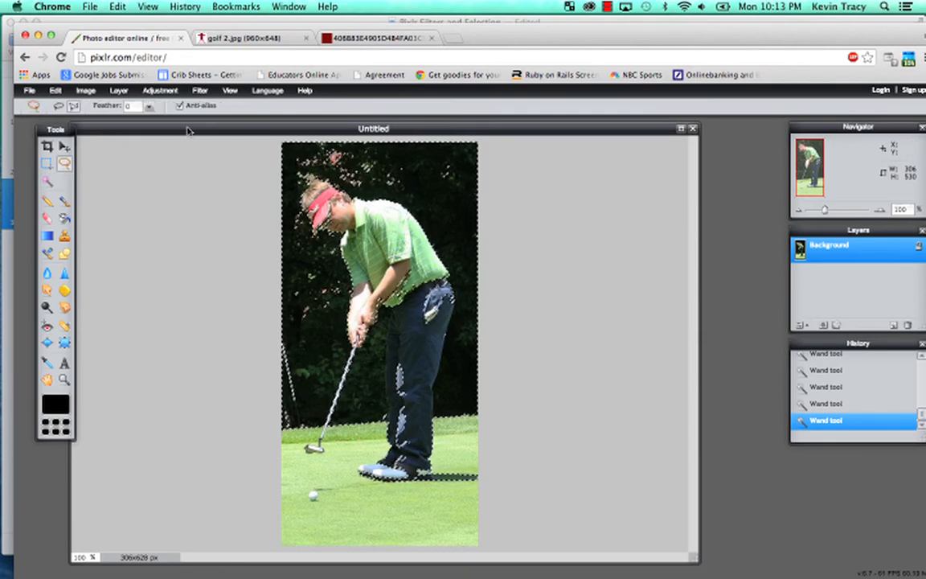
pyautogui.click(57, 91)
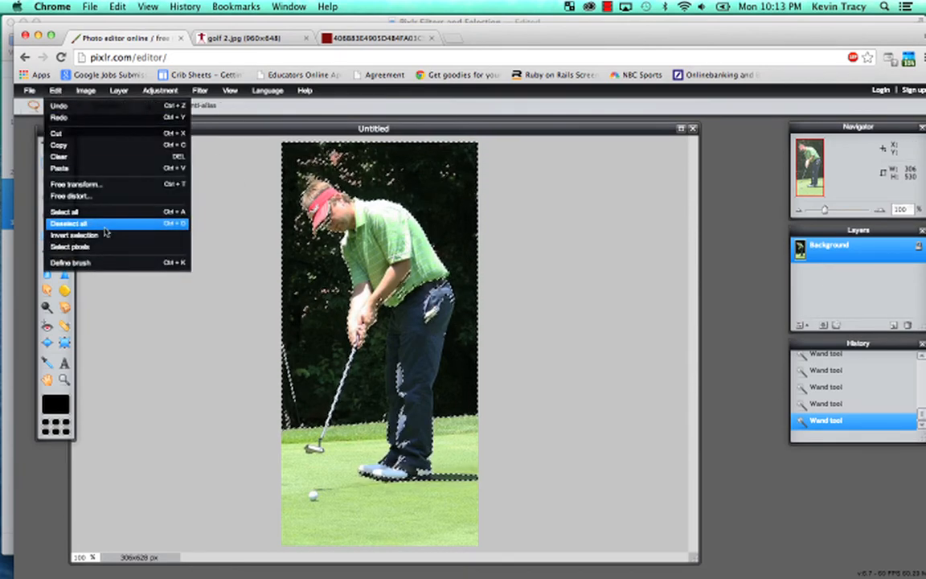
pyautogui.click(64, 199)
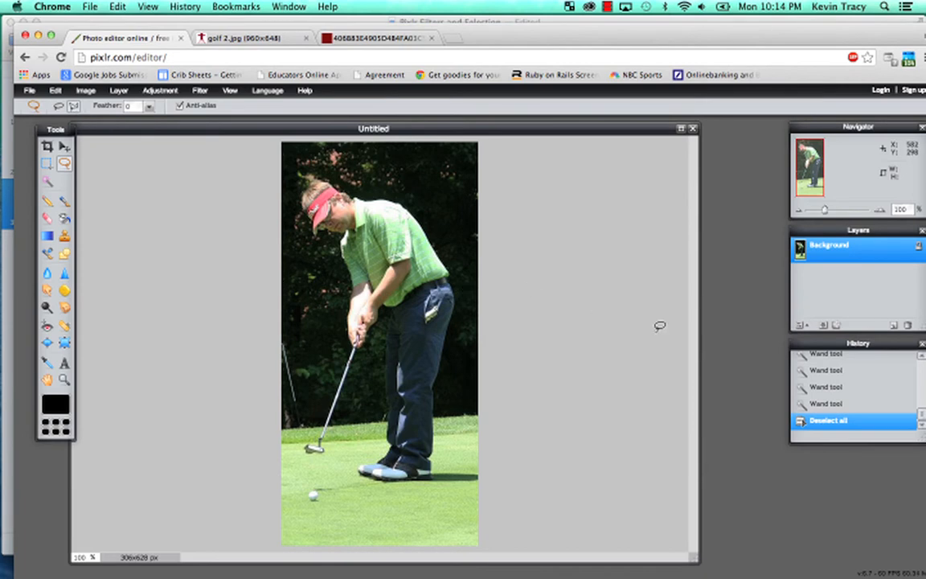
# Step: Maximize the image window and lasso around the golfer, his club and the green below, an area about 301 × 568 px
pyautogui.click(680, 129)
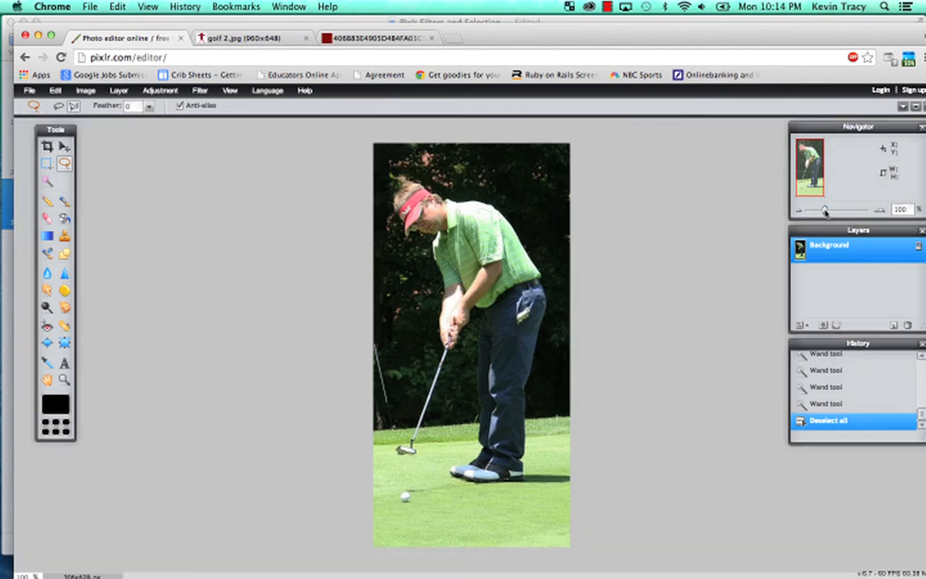
pyautogui.moveTo(825, 211); pyautogui.dragTo(829, 212)
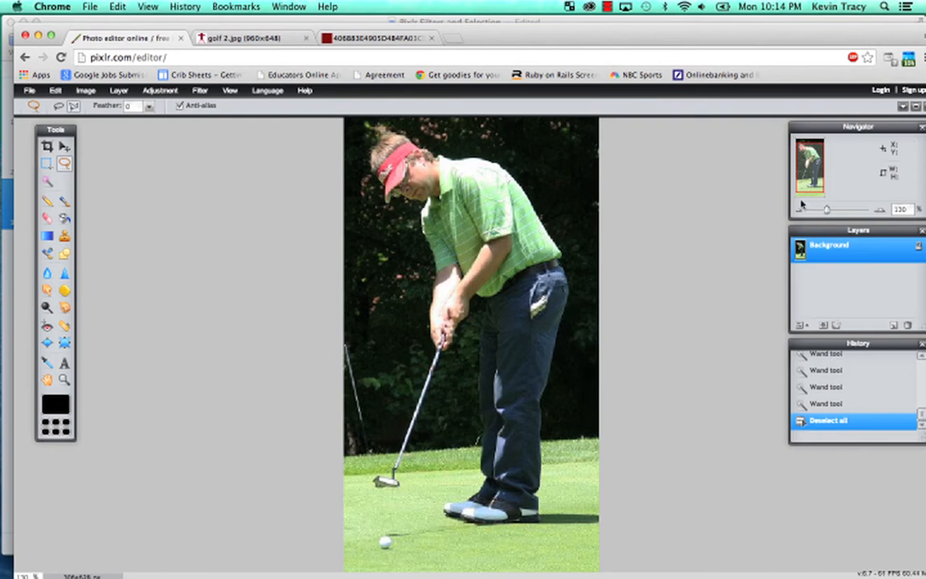
pyautogui.moveTo(826, 210); pyautogui.dragTo(824, 210)
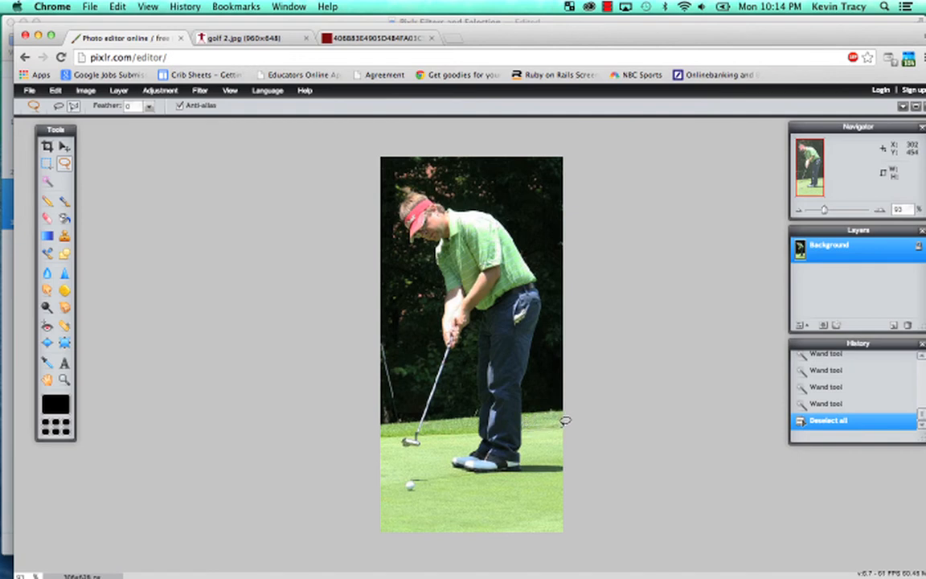
pyautogui.moveTo(565, 419)
pyautogui.mouseDown()
pyautogui.moveTo(562, 528)
pyautogui.moveTo(383, 527)
pyautogui.moveTo(381, 431)
pyautogui.moveTo(415, 429)
pyautogui.mouseUp()
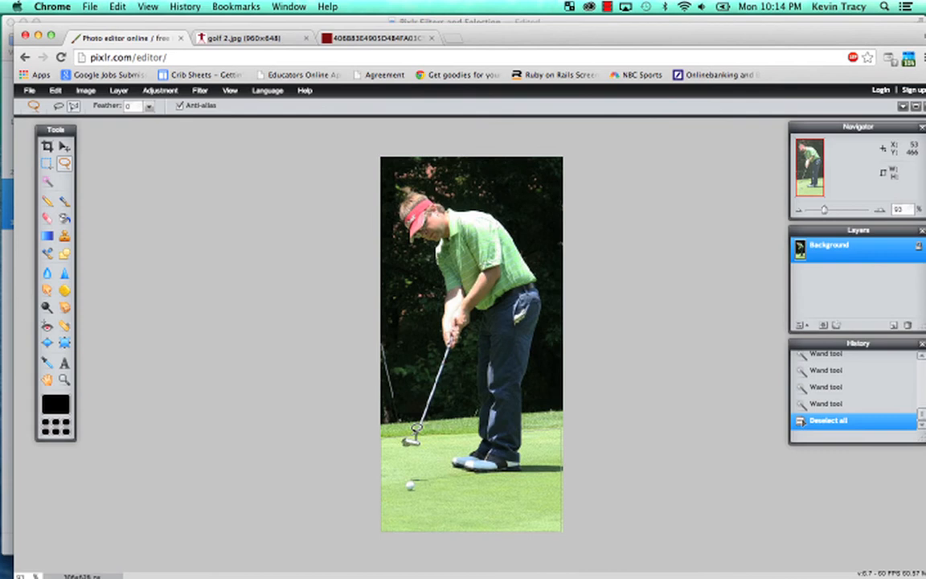
pyautogui.moveTo(415, 429)
pyautogui.mouseDown()
pyautogui.moveTo(446, 350)
pyautogui.moveTo(414, 409)
pyautogui.moveTo(418, 428)
pyautogui.moveTo(444, 330)
pyautogui.mouseUp()
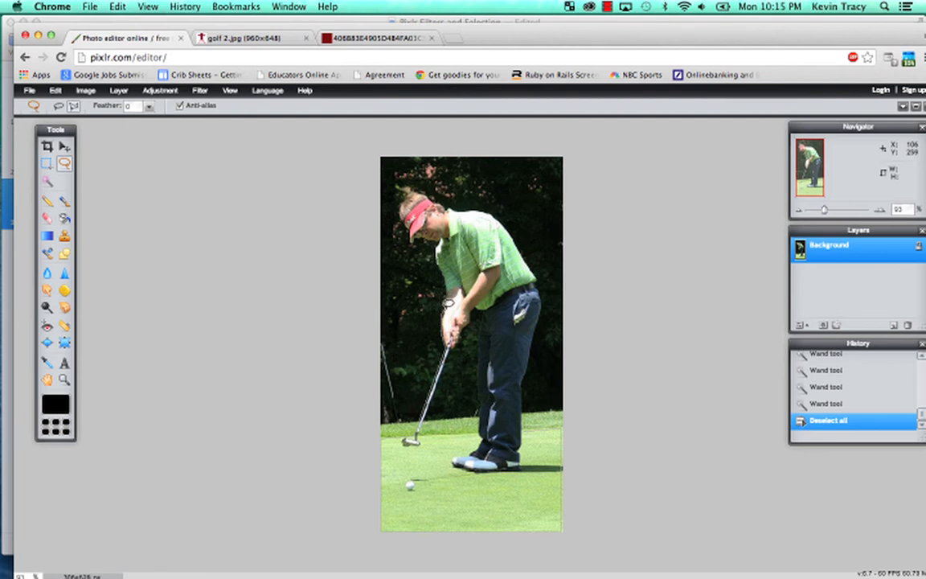
pyautogui.click(446, 289)
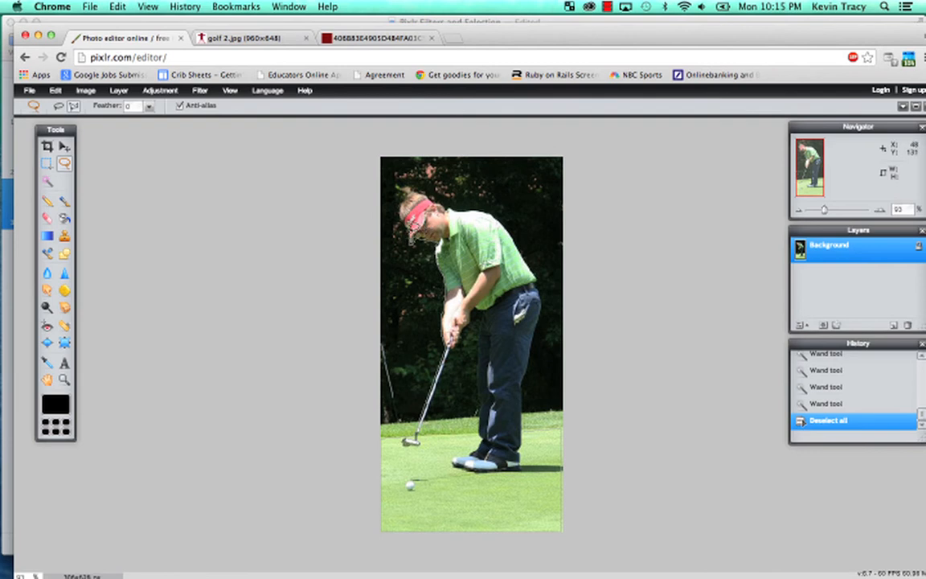
pyautogui.moveTo(414, 225)
pyautogui.mouseDown()
pyautogui.moveTo(403, 189)
pyautogui.moveTo(417, 184)
pyautogui.moveTo(496, 213)
pyautogui.moveTo(529, 248)
pyautogui.moveTo(546, 322)
pyautogui.moveTo(529, 418)
pyautogui.moveTo(380, 434)
pyautogui.mouseUp()
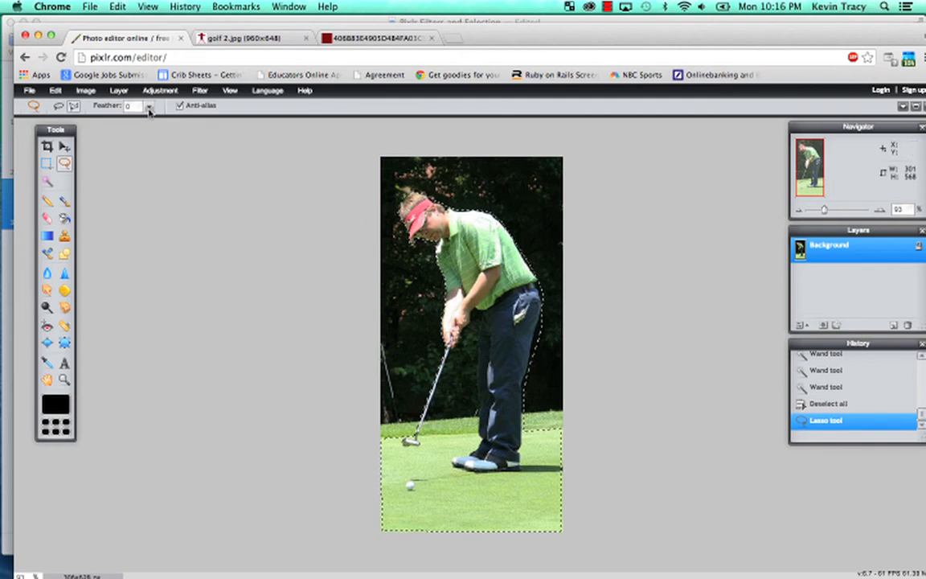
pyautogui.click(129, 94)
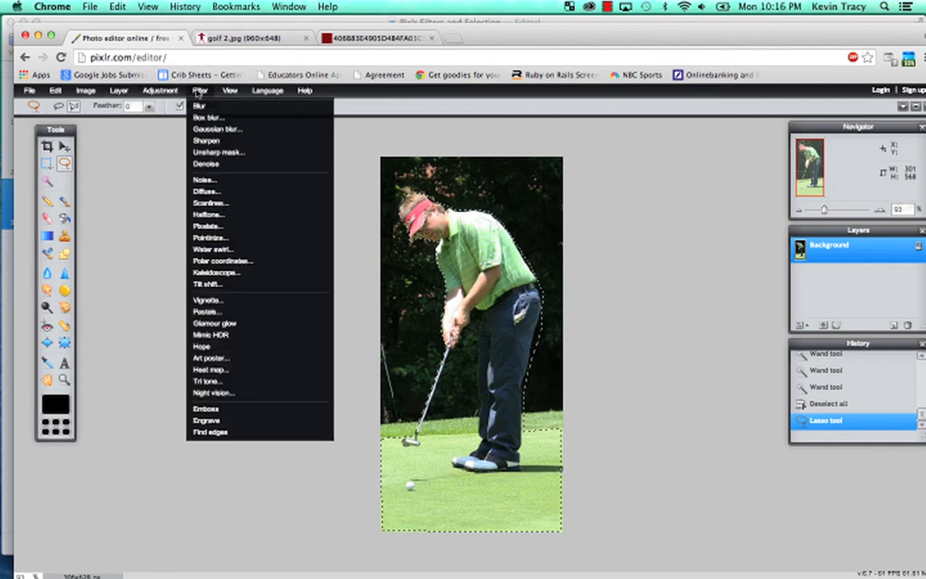
pyautogui.click(207, 118)
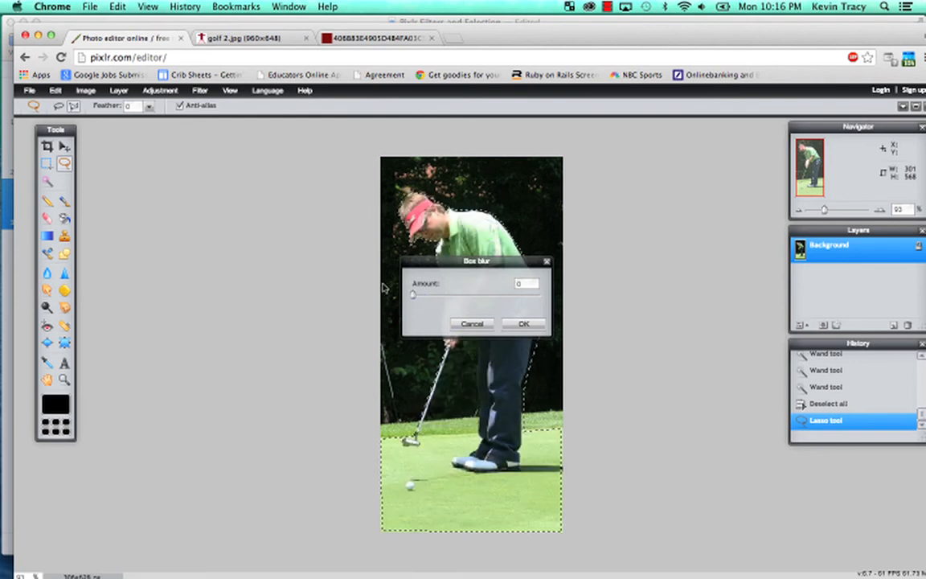
pyautogui.click(473, 325)
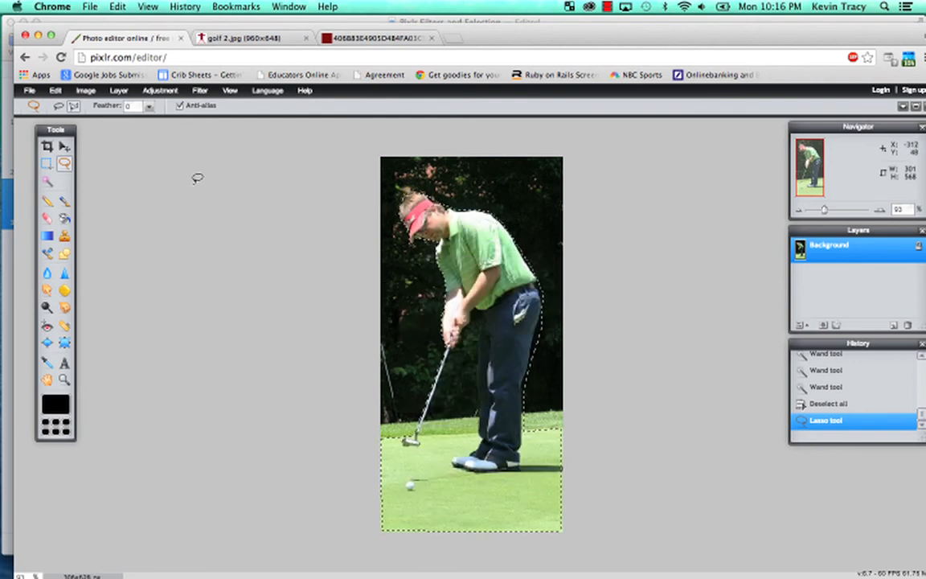
# Step: Invert the lasso selection to cover the dark background instead of the golfer
pyautogui.click(56, 92)
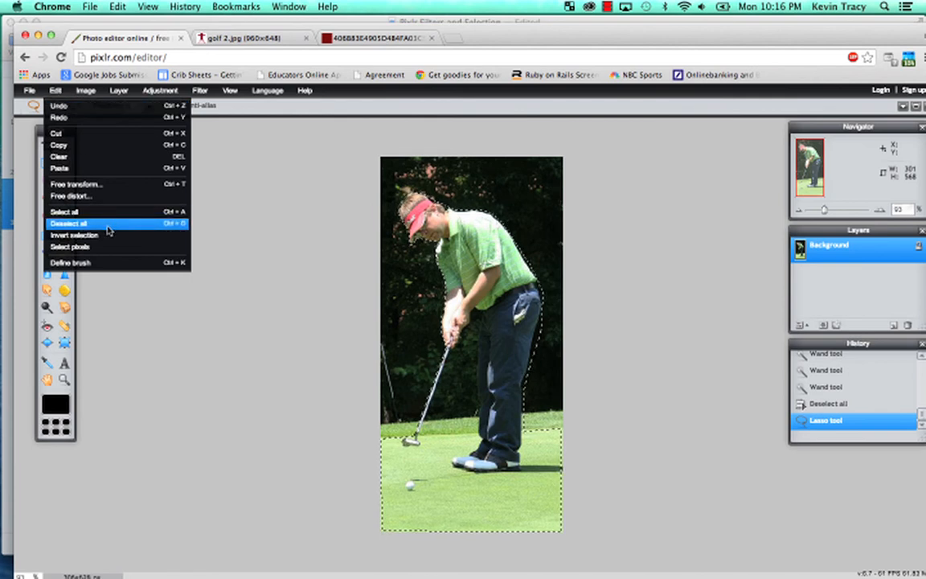
pyautogui.click(74, 235)
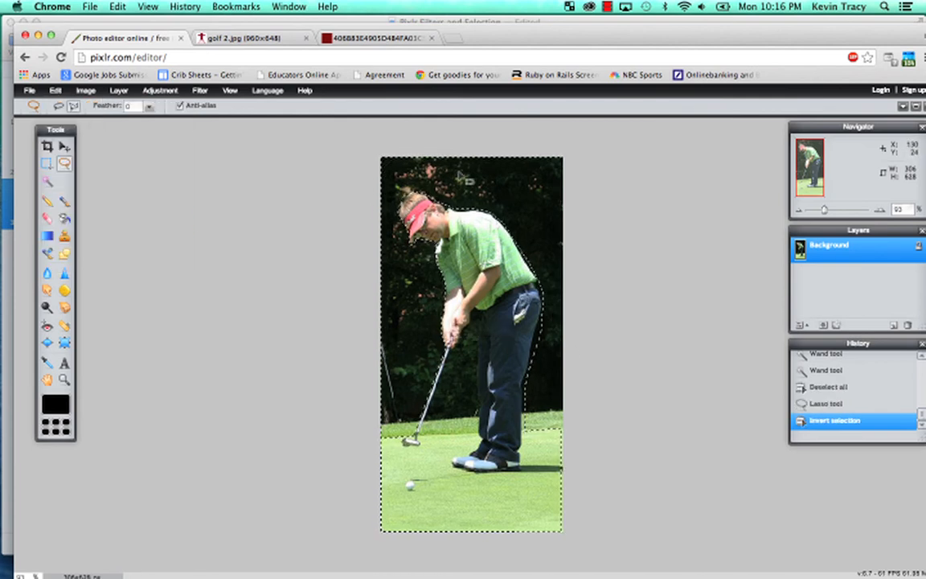
# Step: Try a Box blur with an amount of 10 on the selected background
pyautogui.click(198, 91)
pyautogui.click(196, 118)
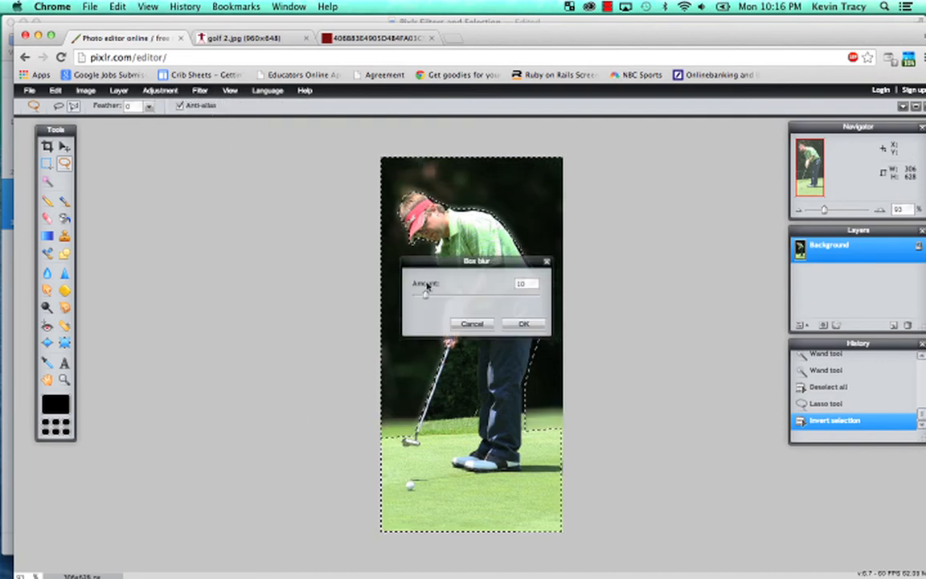
pyautogui.moveTo(450, 265); pyautogui.dragTo(173, 275)
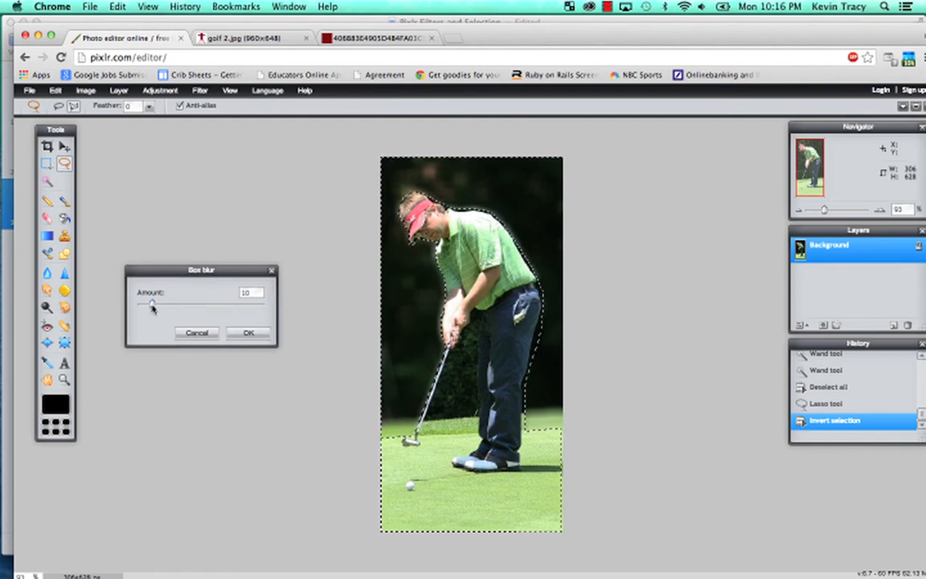
pyautogui.moveTo(151, 309)
pyautogui.mouseDown()
pyautogui.moveTo(263, 304)
pyautogui.moveTo(151, 305)
pyautogui.mouseUp()
pyautogui.click(196, 332)
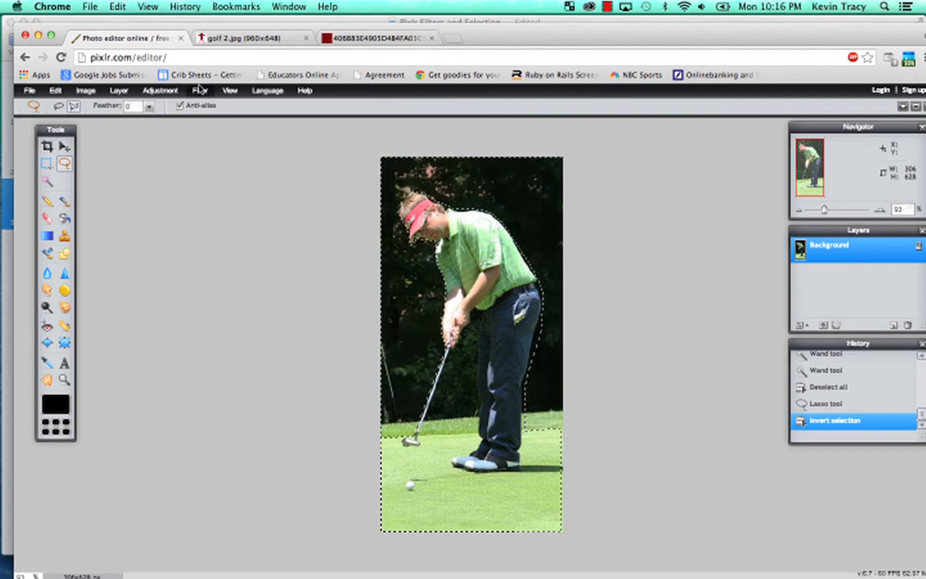
# Step: Try a Gaussian blur on the selected background, raising the amount to 74
pyautogui.click(199, 90)
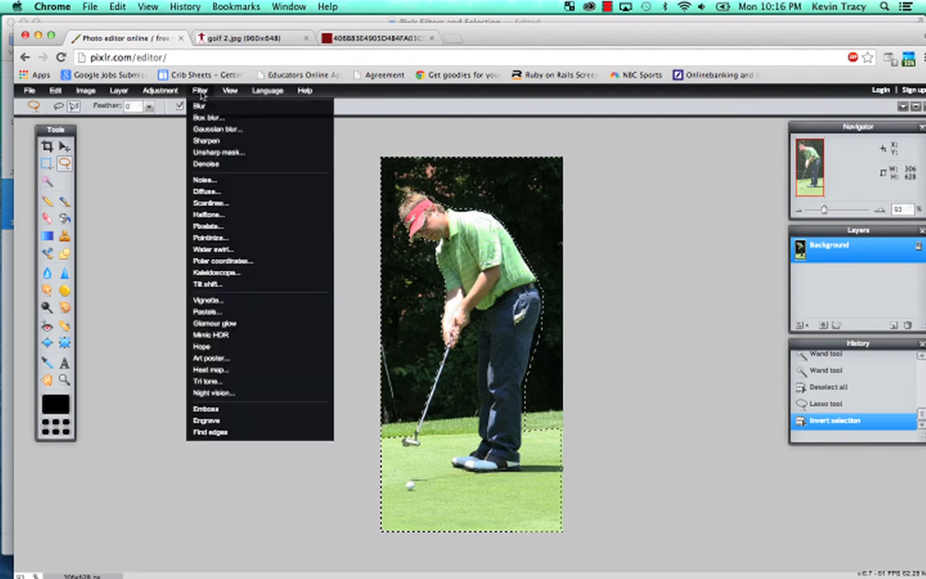
pyautogui.click(212, 126)
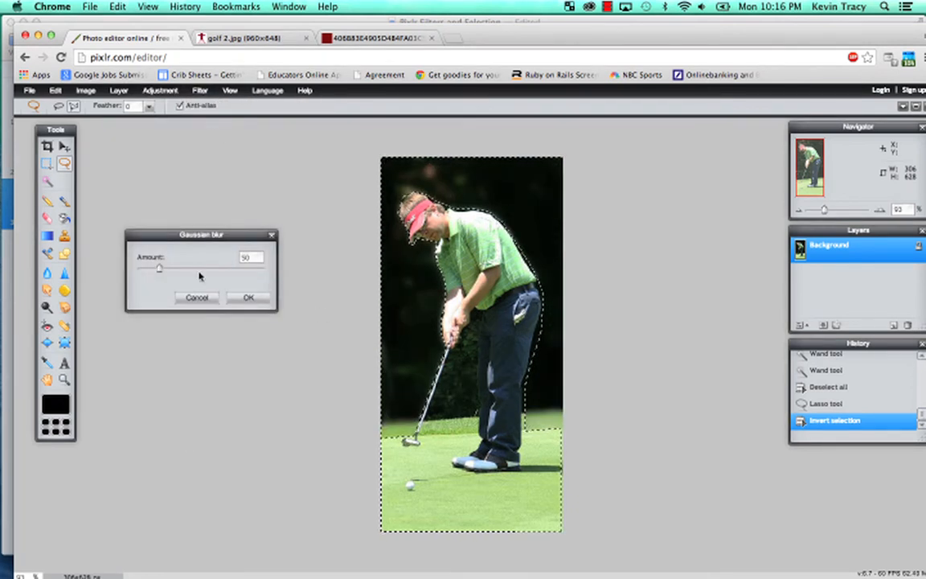
pyautogui.moveTo(159, 269)
pyautogui.mouseDown()
pyautogui.moveTo(178, 271)
pyautogui.moveTo(146, 270)
pyautogui.moveTo(171, 270)
pyautogui.mouseUp()
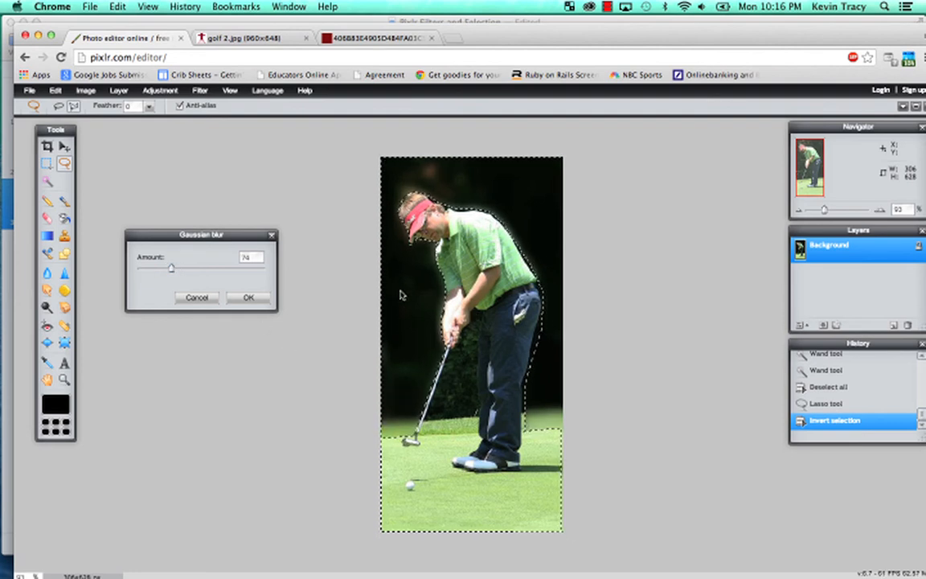
pyautogui.click(190, 300)
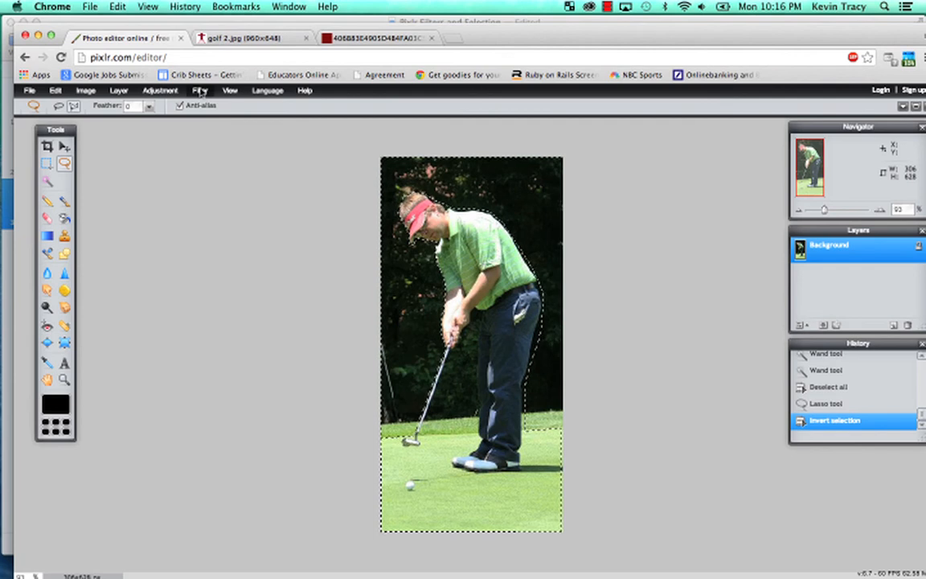
# Step: Apply a Box blur with an amount of 10 to the background around the golfer and clear the selection
pyautogui.click(199, 91)
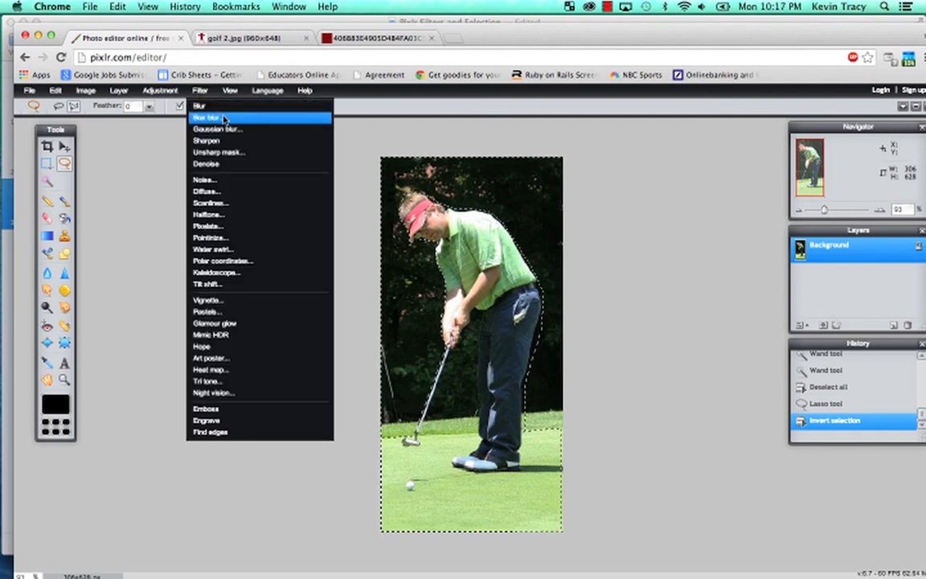
pyautogui.click(225, 119)
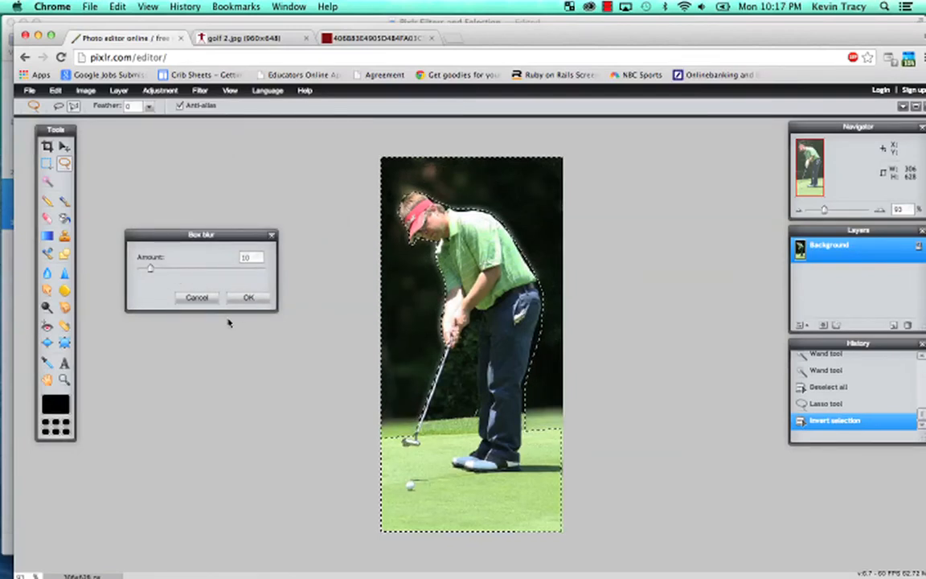
pyautogui.click(247, 299)
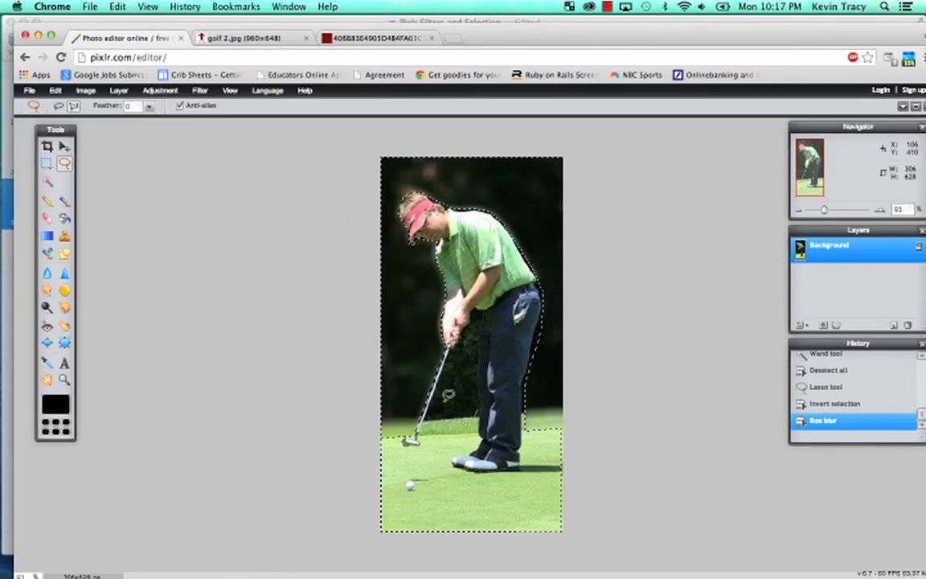
pyautogui.click(55, 90)
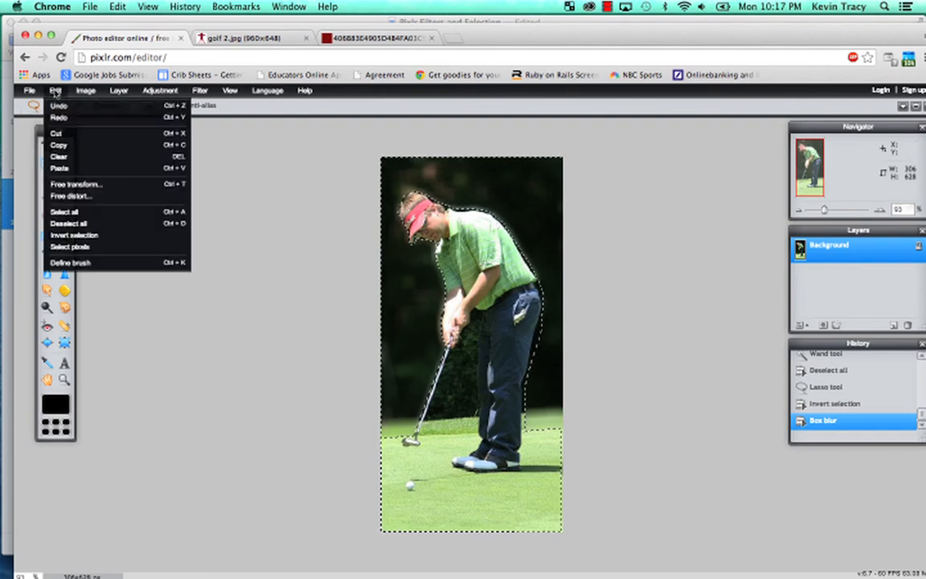
pyautogui.click(92, 222)
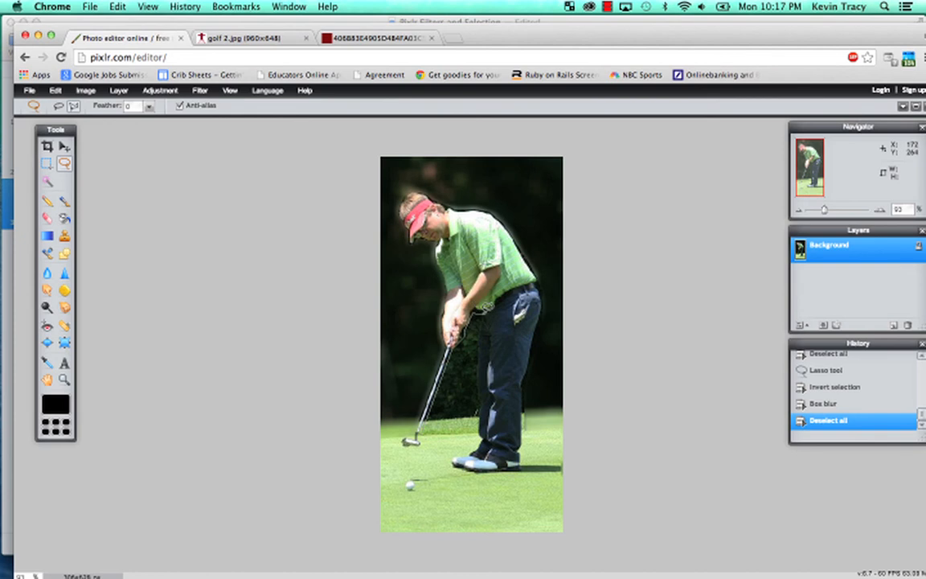
# Step: Lasso the unblurred gap between the golfer's arms, club and legs, an area about 105 × 204 px
pyautogui.click(483, 315)
pyautogui.click(477, 435)
pyautogui.rightClick(424, 426)
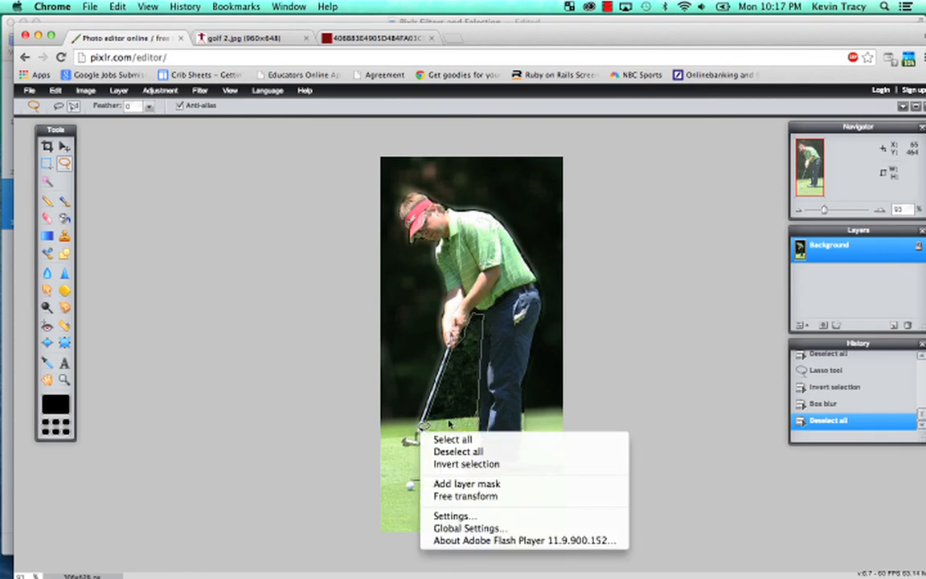
pyautogui.click(446, 417)
pyautogui.doubleClick(425, 426)
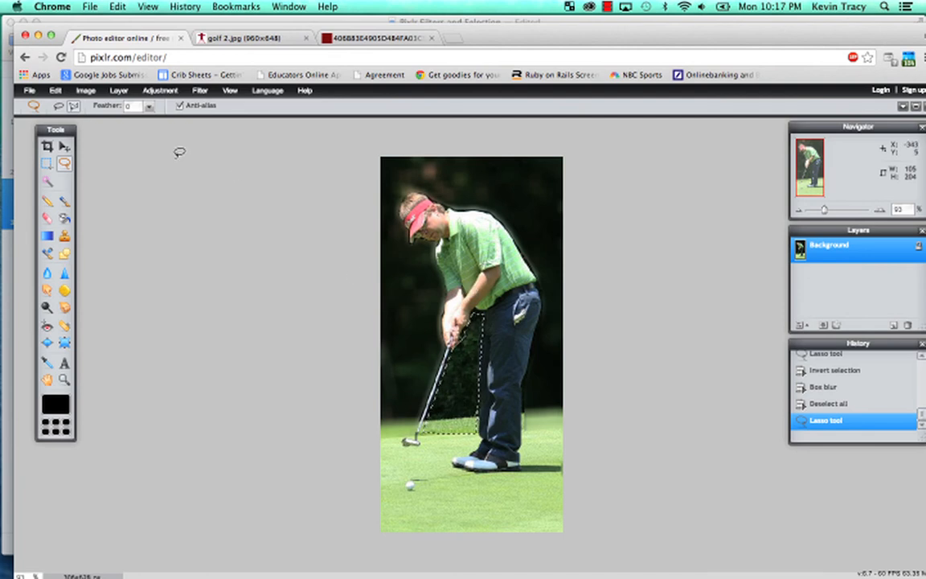
# Step: Apply a Box blur with an amount of 10 to the selected gap between the golfer's arms, club and legs, and clear the selection
pyautogui.click(200, 90)
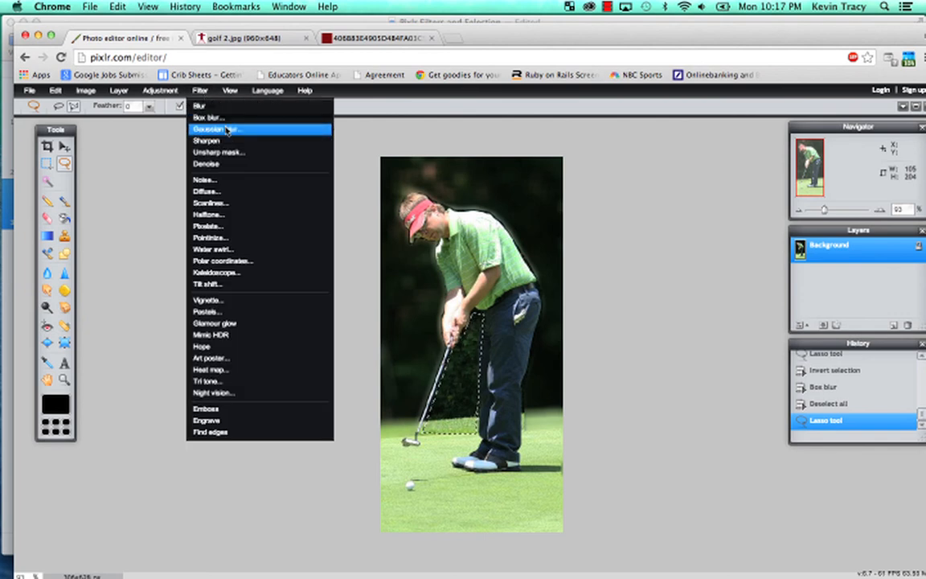
pyautogui.click(206, 117)
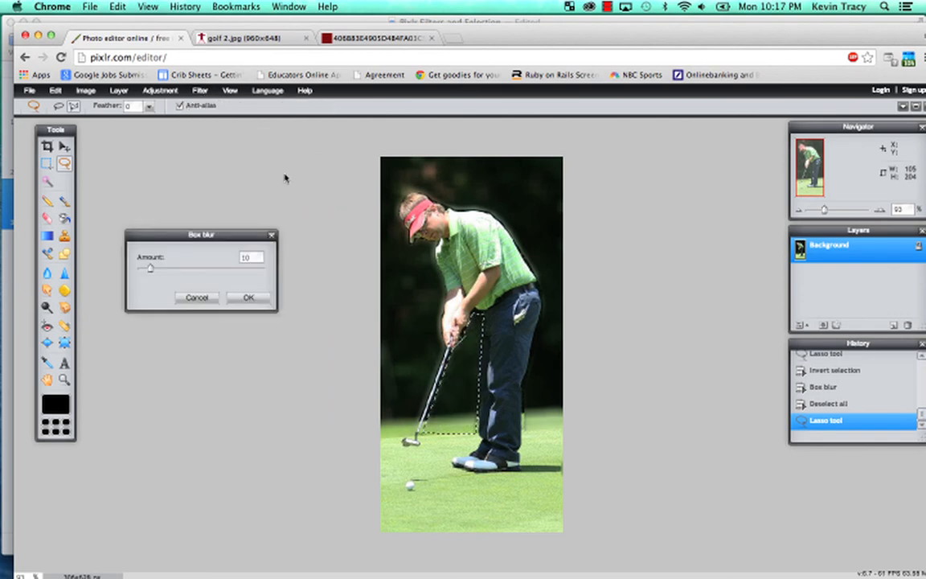
pyautogui.click(246, 297)
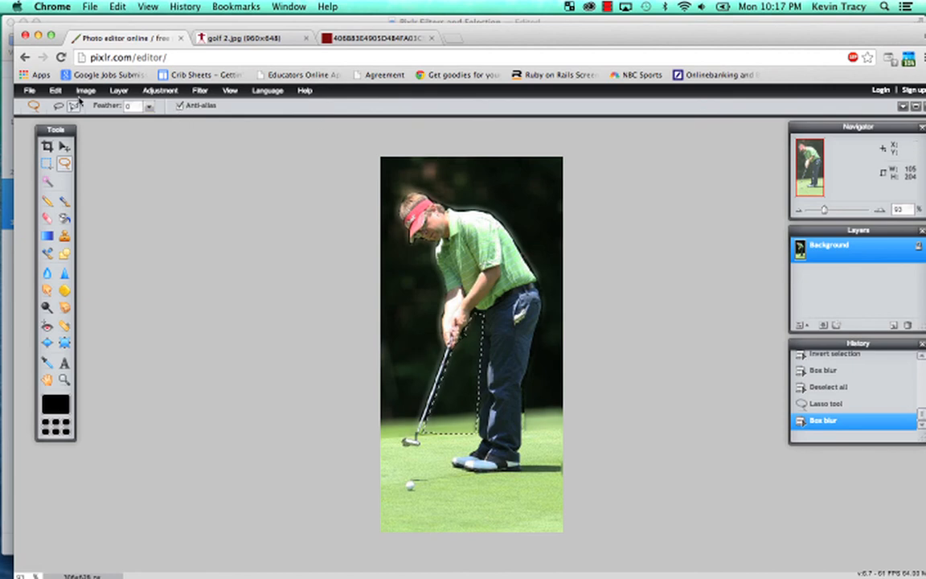
pyautogui.click(56, 90)
pyautogui.click(88, 213)
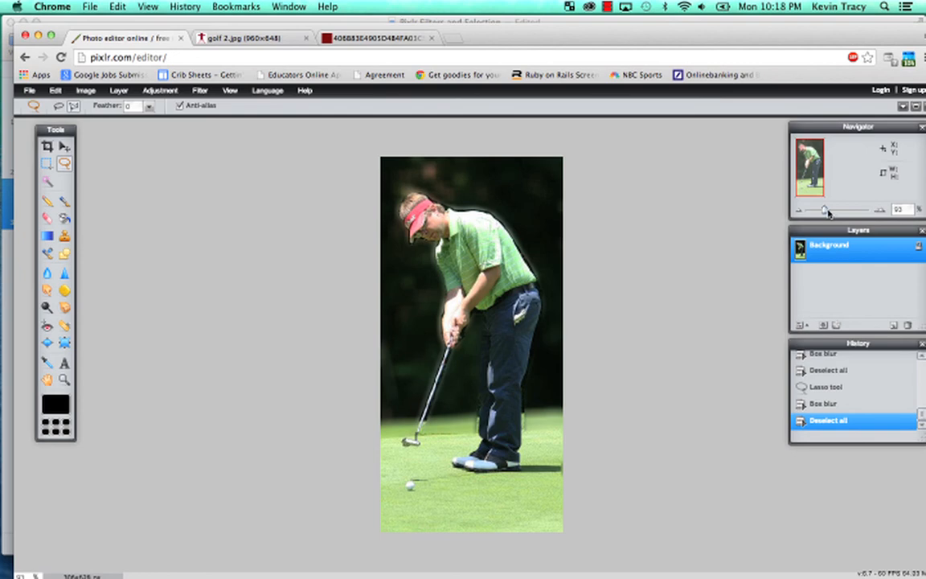
# Step: Inspect the blurred background around the golfer at 210% and 140% zoom, and compare it with the golf-swing photo open in the browser
pyautogui.moveTo(829, 211); pyautogui.dragTo(832, 210)
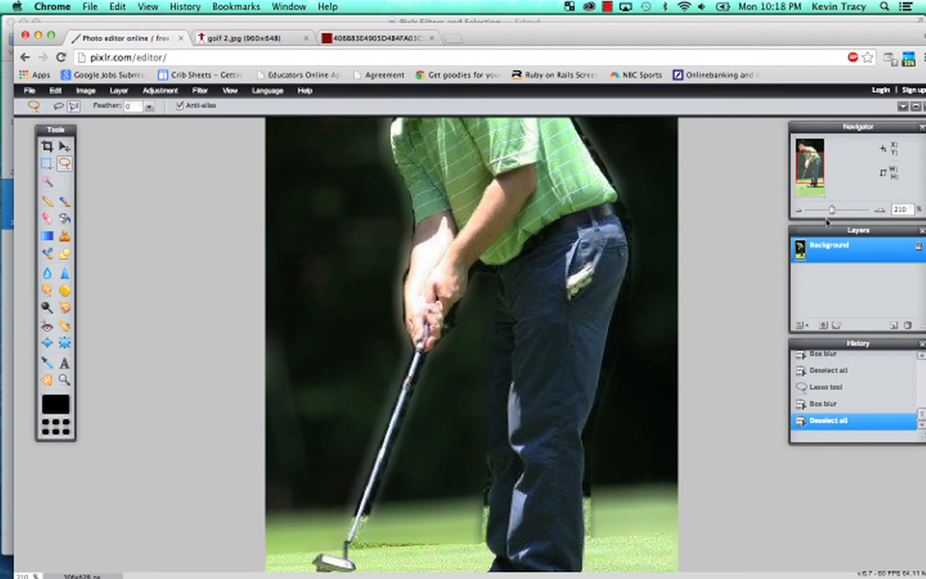
pyautogui.moveTo(835, 212); pyautogui.dragTo(828, 210)
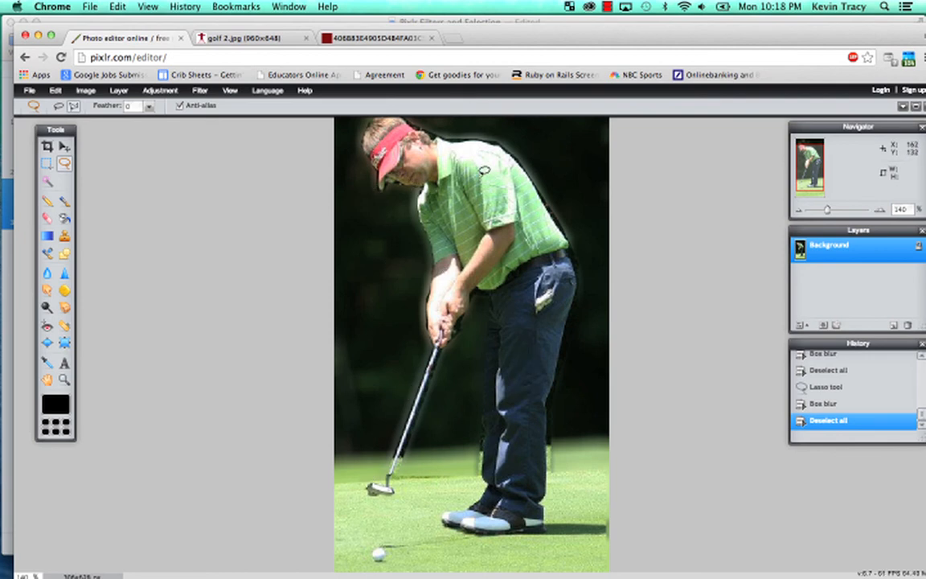
pyautogui.click(370, 38)
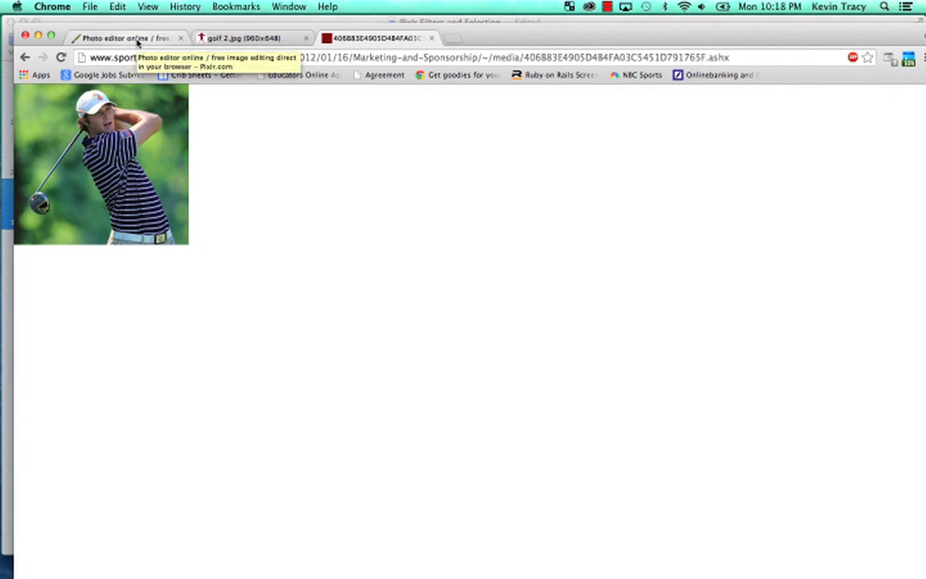
pyautogui.click(129, 39)
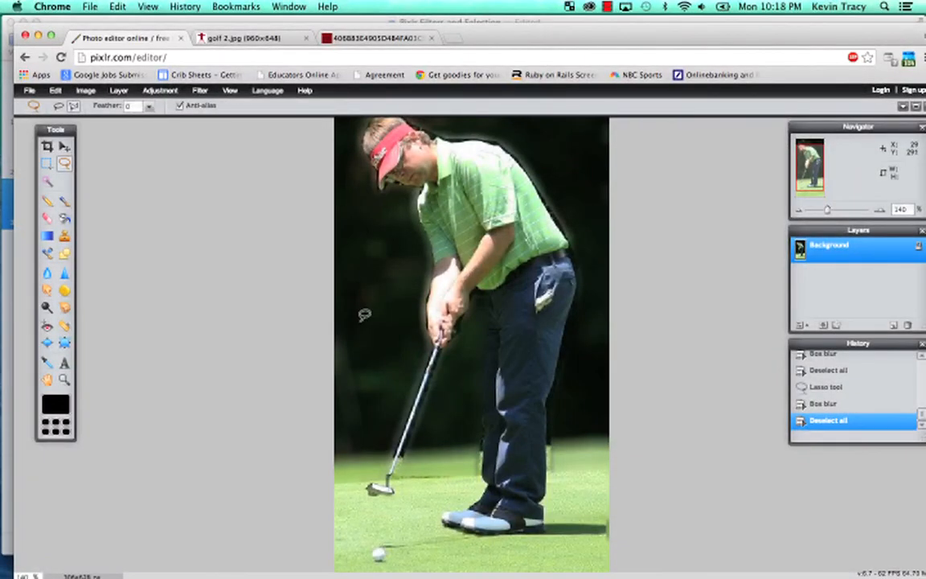
# Step: Switch to Keynote to review the Today's Goals slide, and dismiss its window to return to the golfer photo in Chrome
pyautogui.moveTo(519, 573)
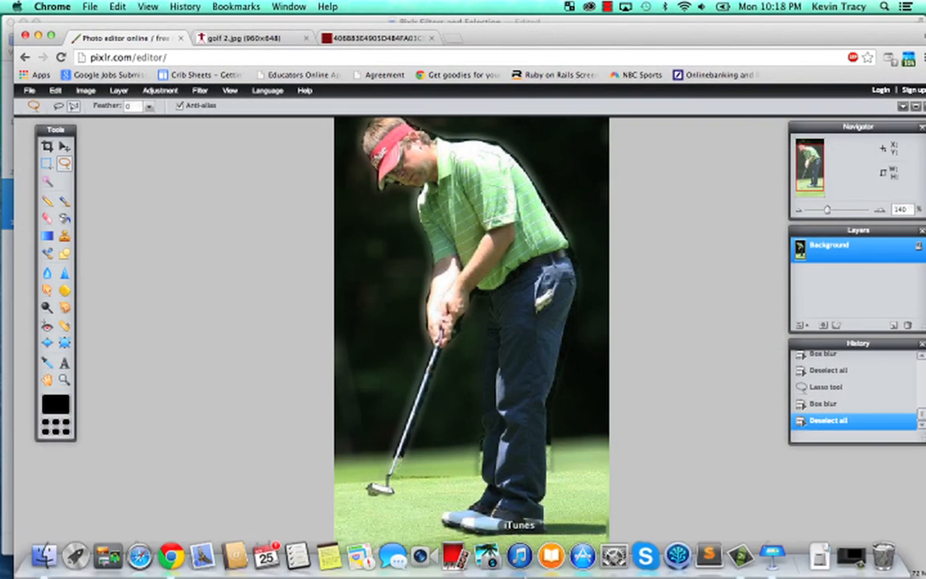
pyautogui.click(759, 564)
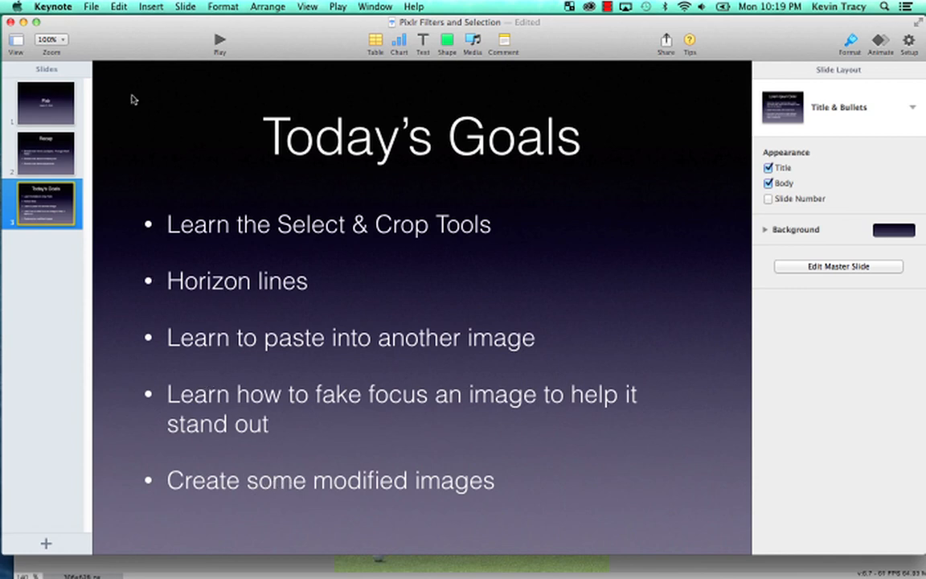
pyautogui.click(16, 22)
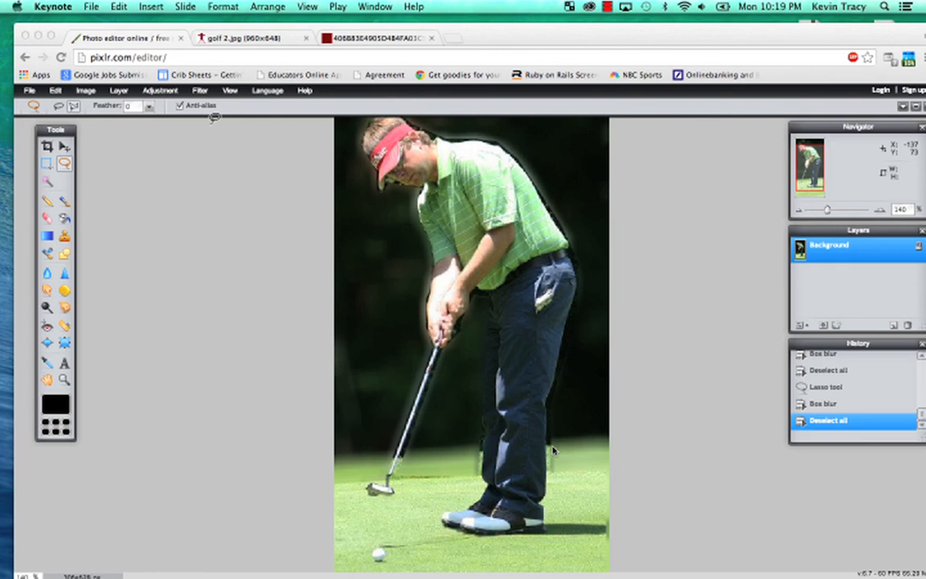
pyautogui.click(828, 214)
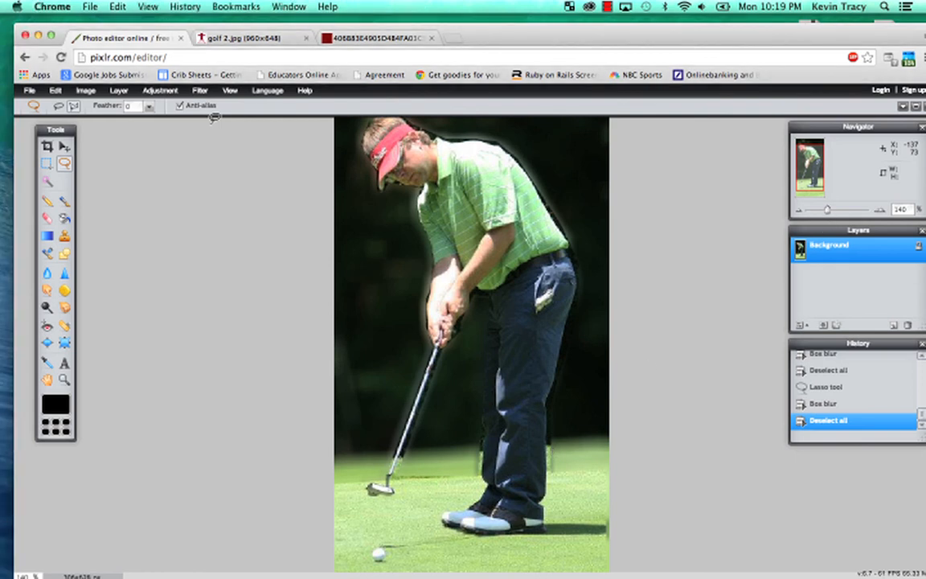